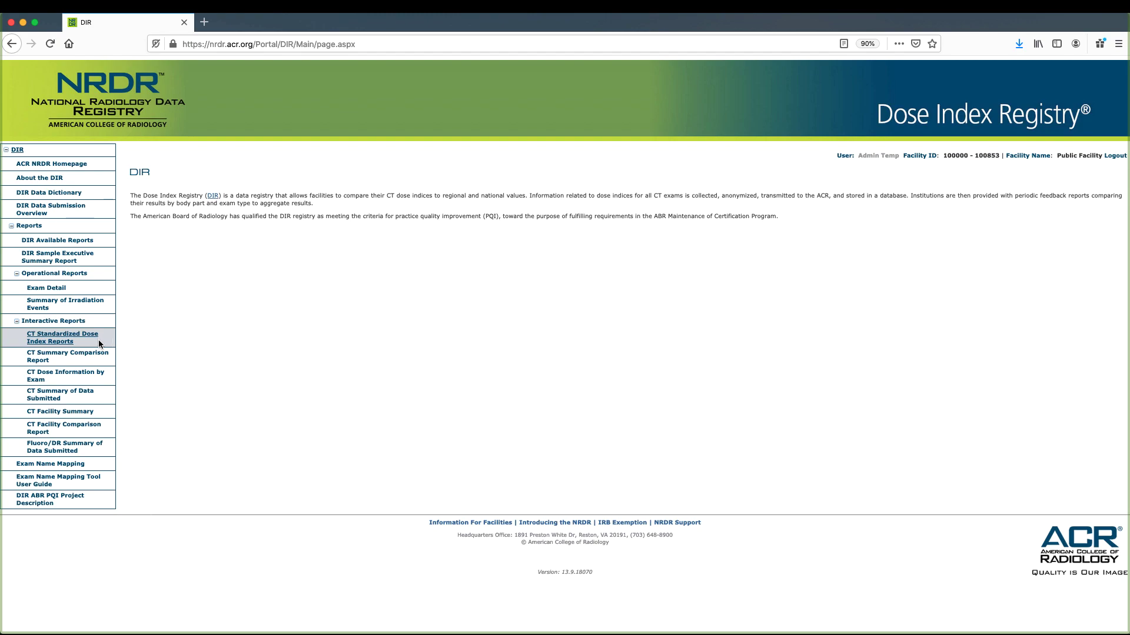
Step: Open the CT Standardized Dose Index Reports and filter the exam search to the ACR Test corporate account
left_click(90, 339)
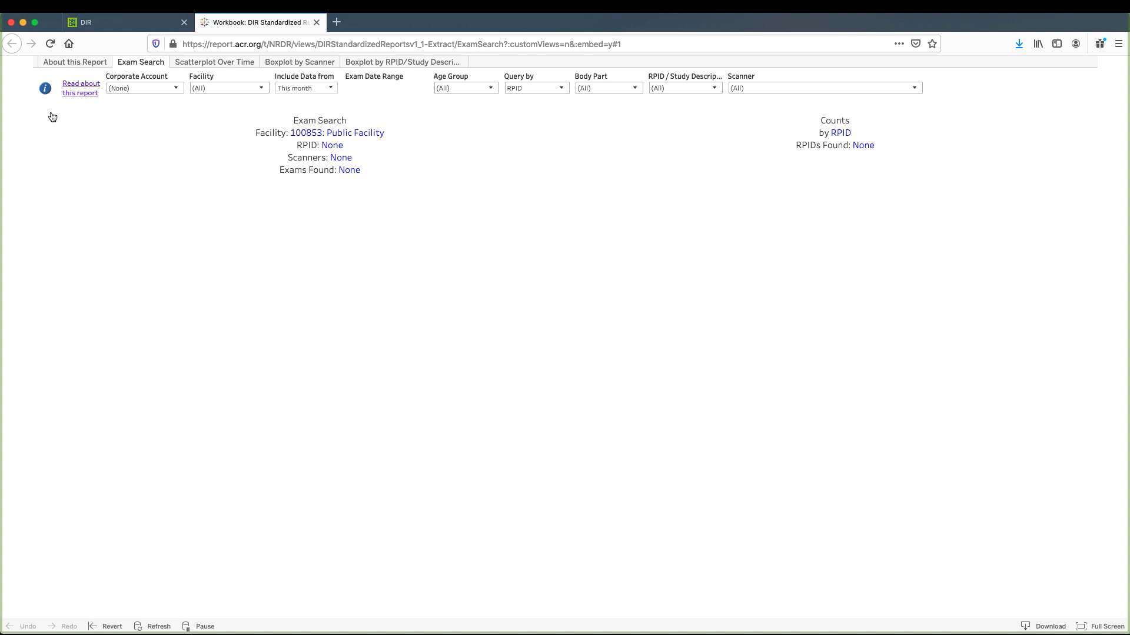
mouse_move(45, 93)
left_click(177, 87)
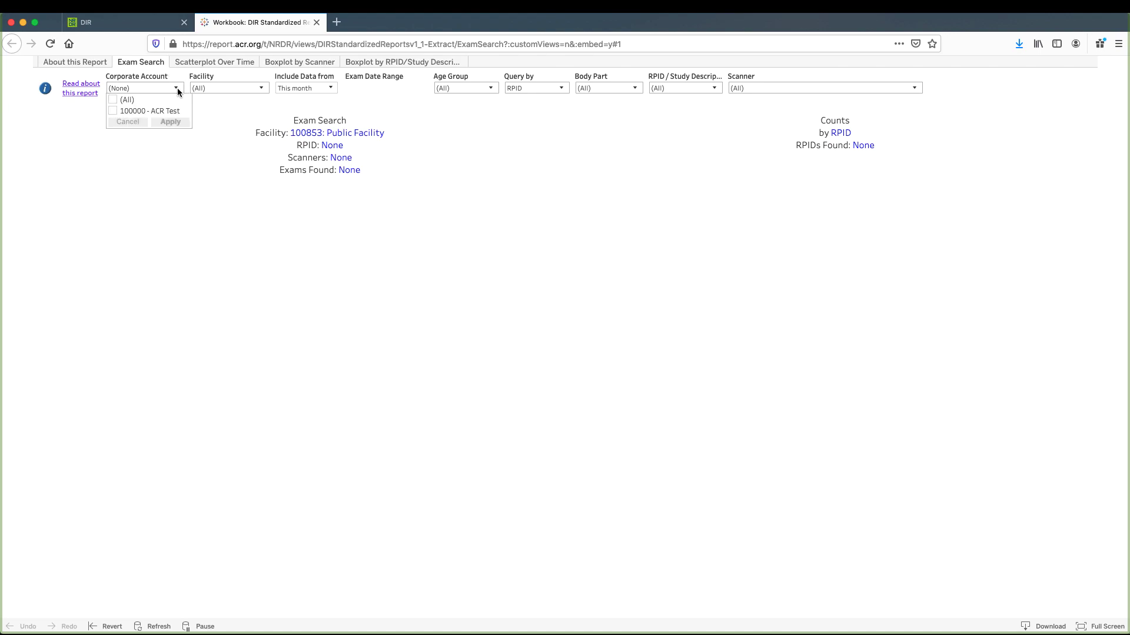
left_click(112, 111)
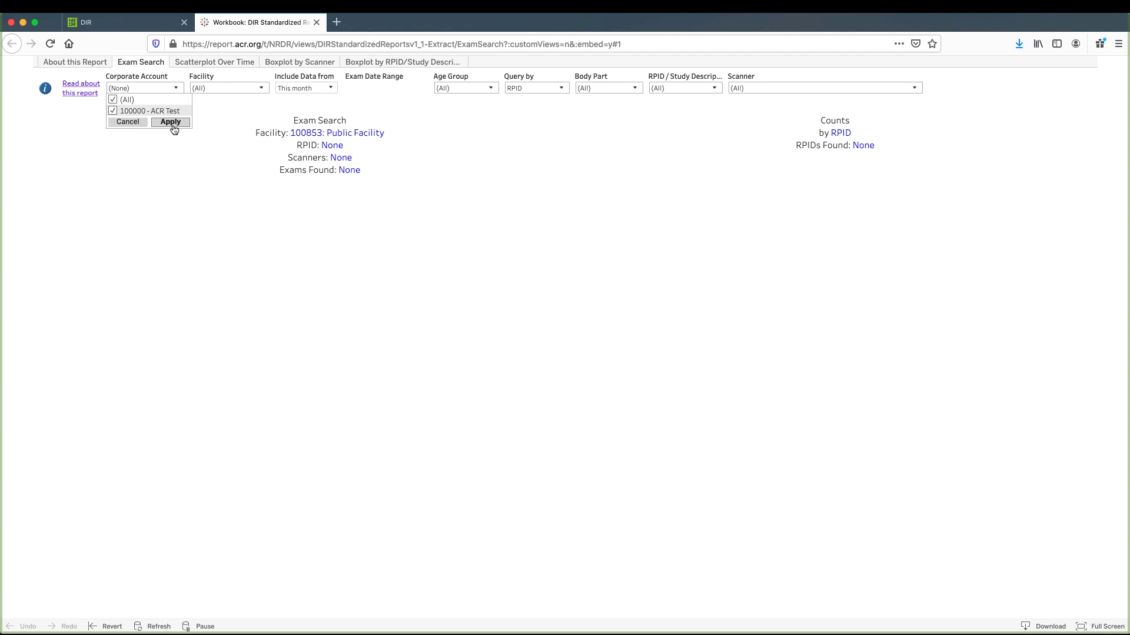
left_click(172, 123)
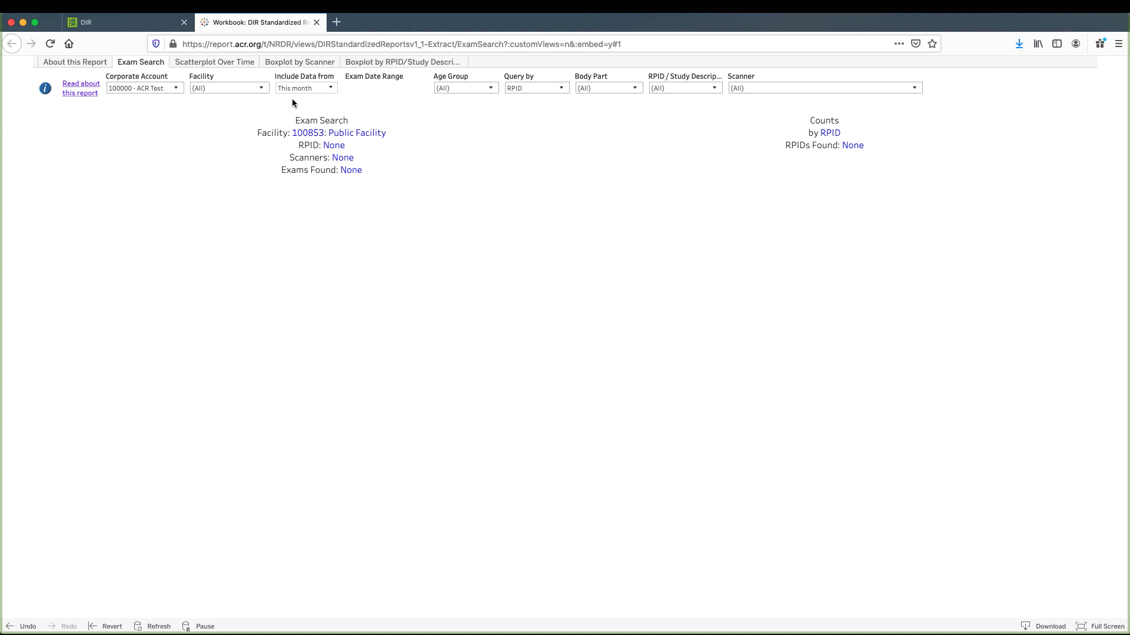
Step: Set the report to include data from the last 4 years
left_click(332, 89)
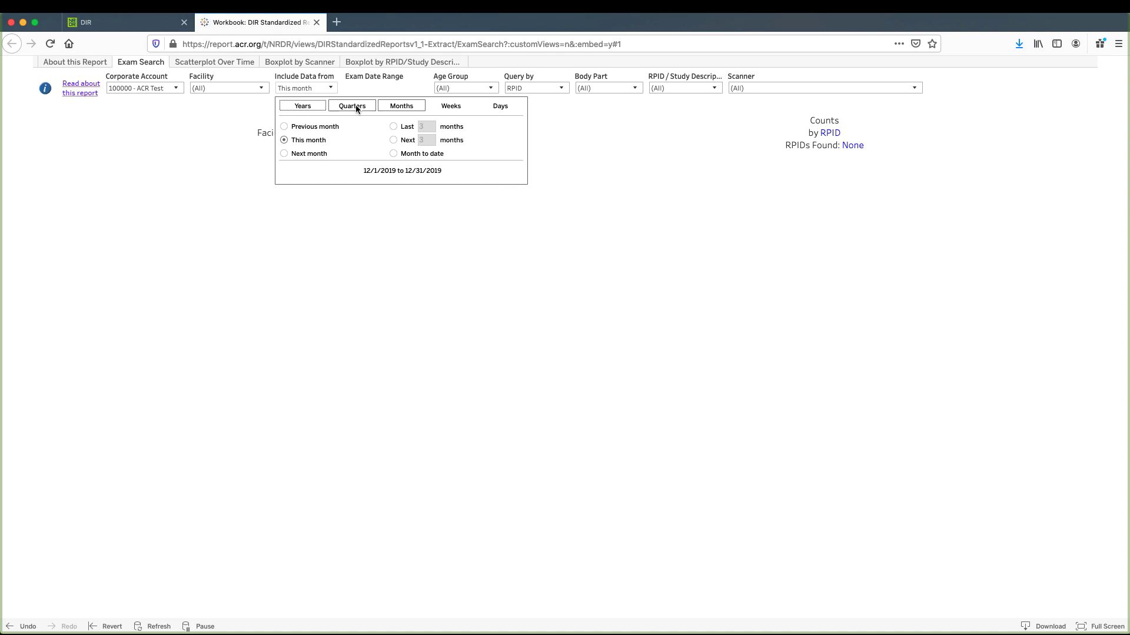
left_click(312, 107)
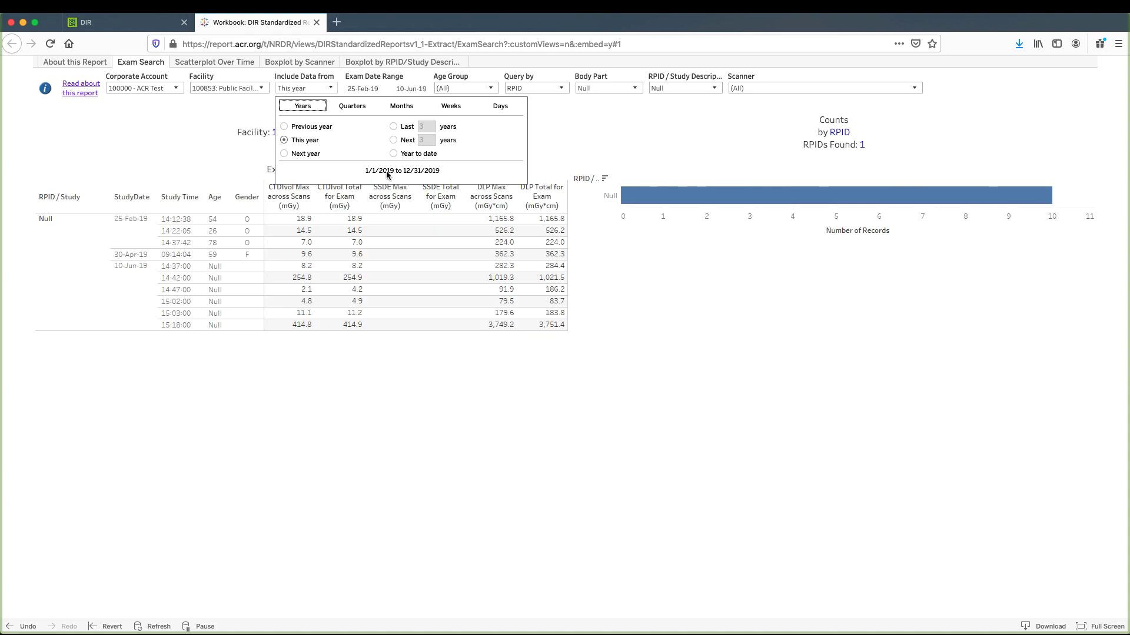
left_click(398, 127)
left_click(400, 127)
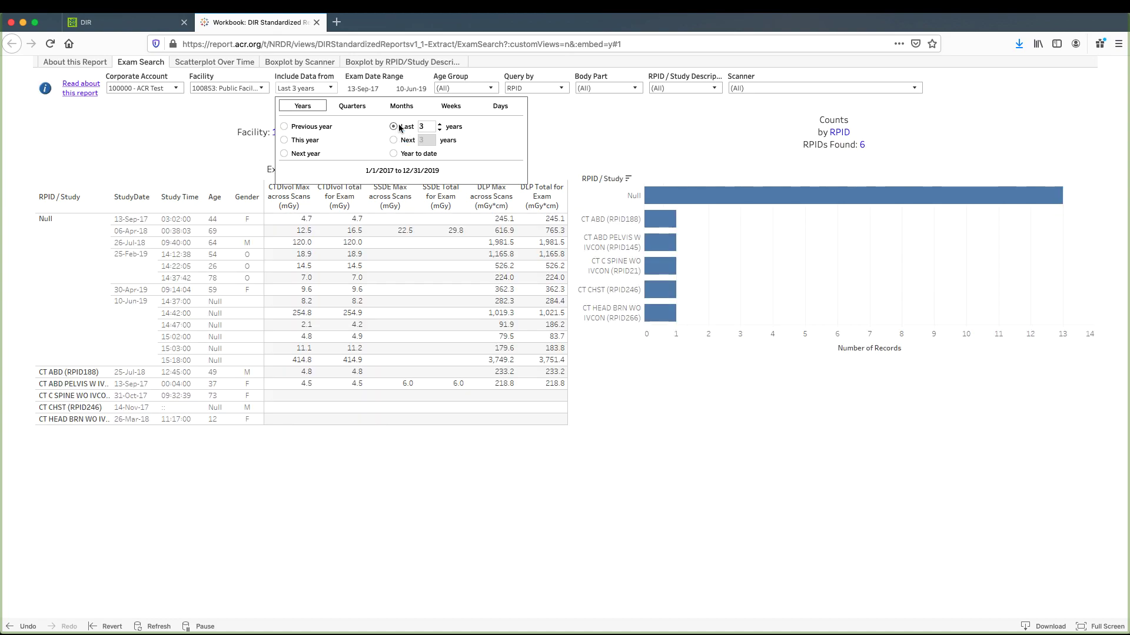
left_click(440, 124)
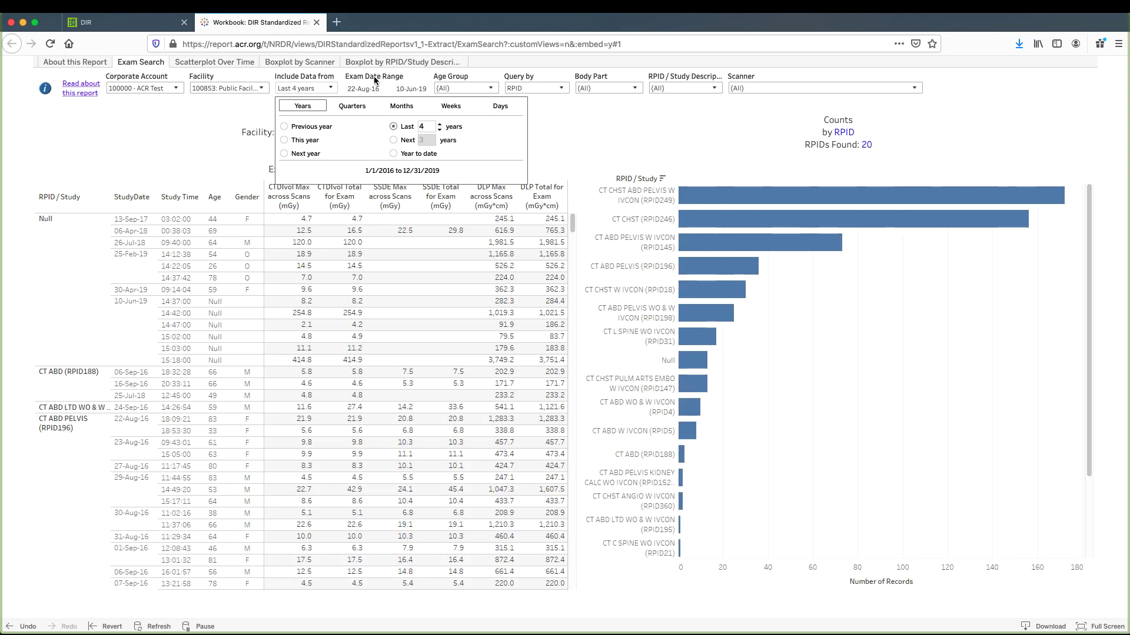
left_click(550, 123)
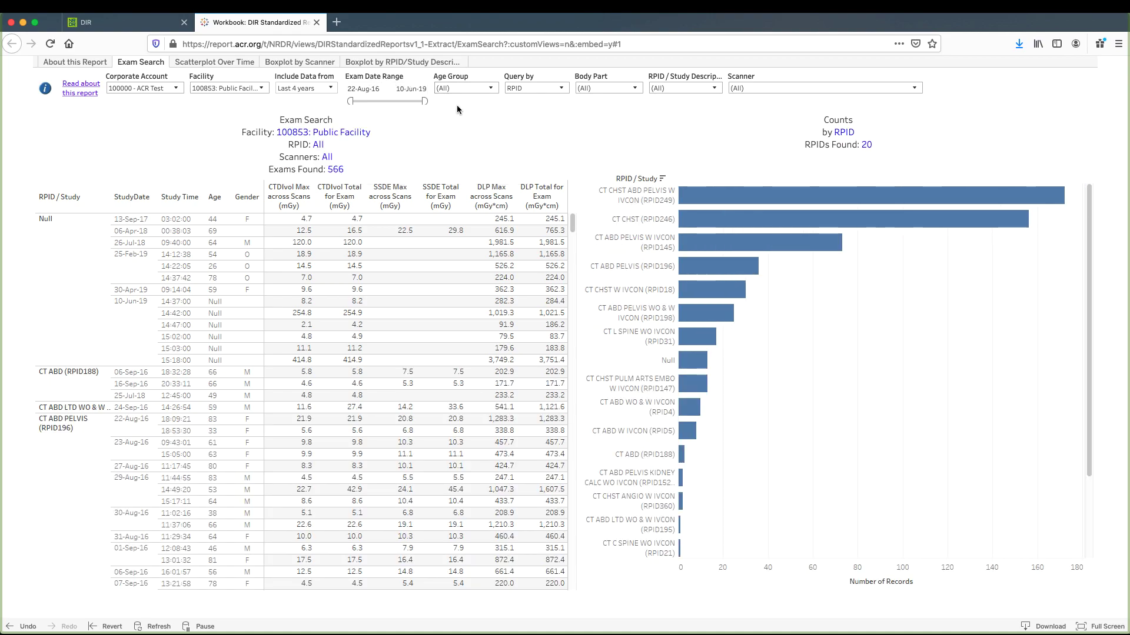
Step: Set the start of the exam date range to 8/23/2016
left_click(370, 88)
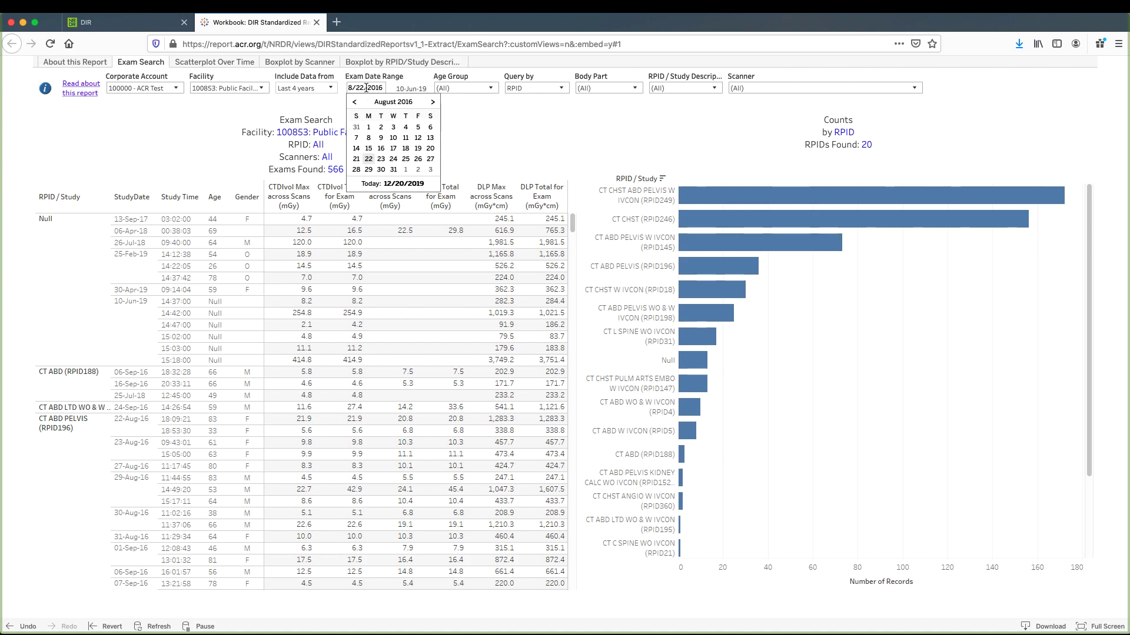
key("BackSpace")
type("3")
key("Return")
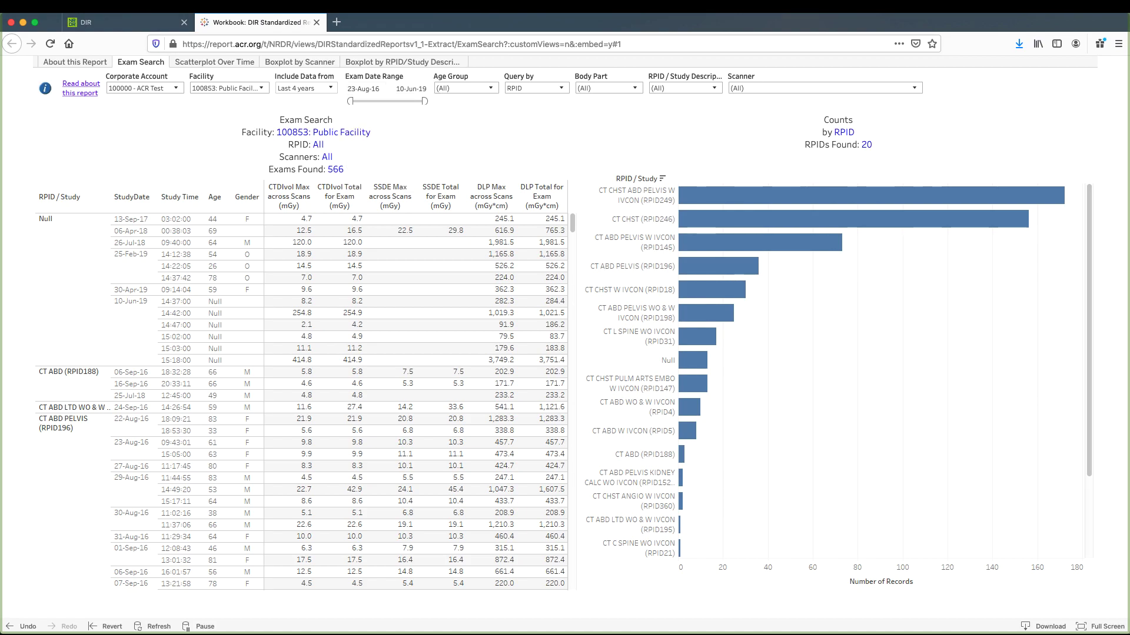
Step: Set the start of the exam date range back to 8/22/2016
left_click(366, 88)
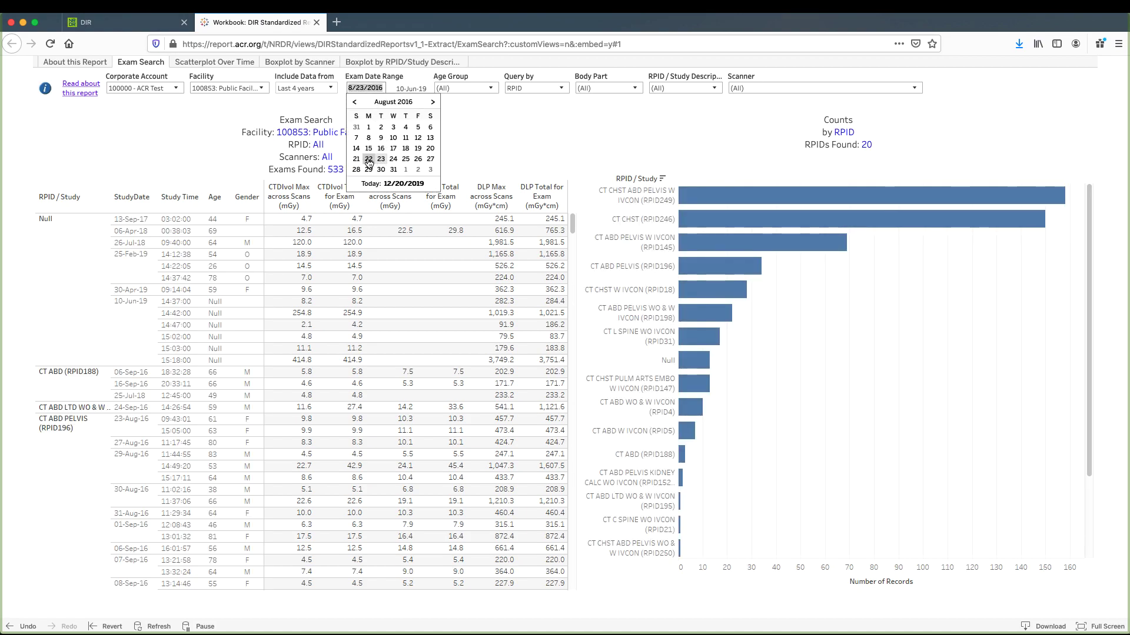
left_click(433, 103)
left_click(354, 103)
left_click(369, 159)
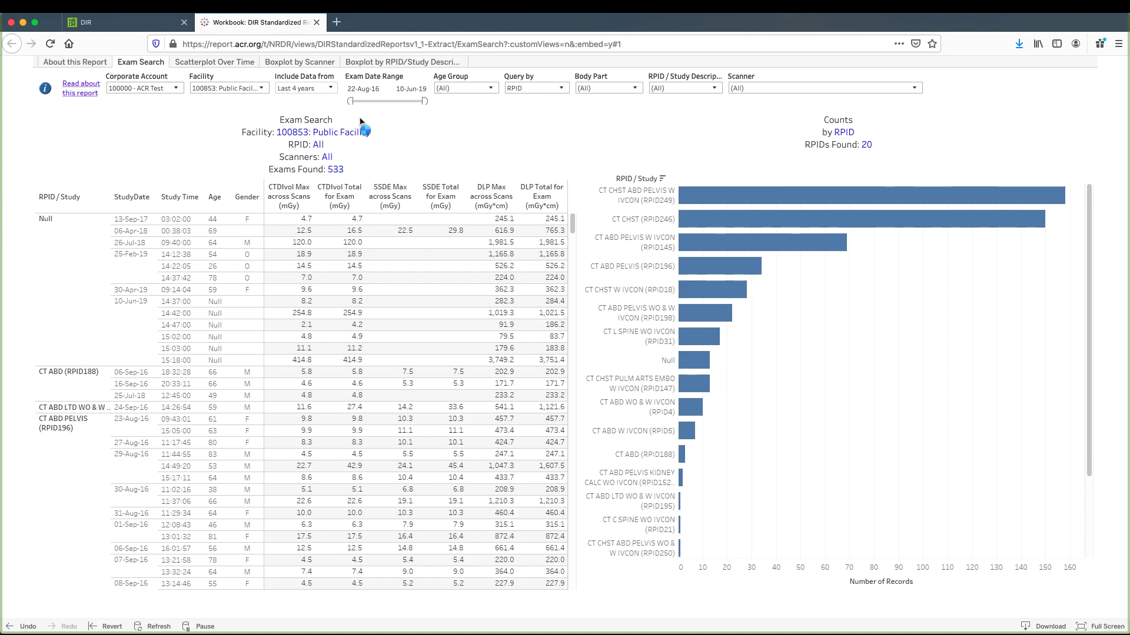
left_click_drag(351, 101, 361, 102)
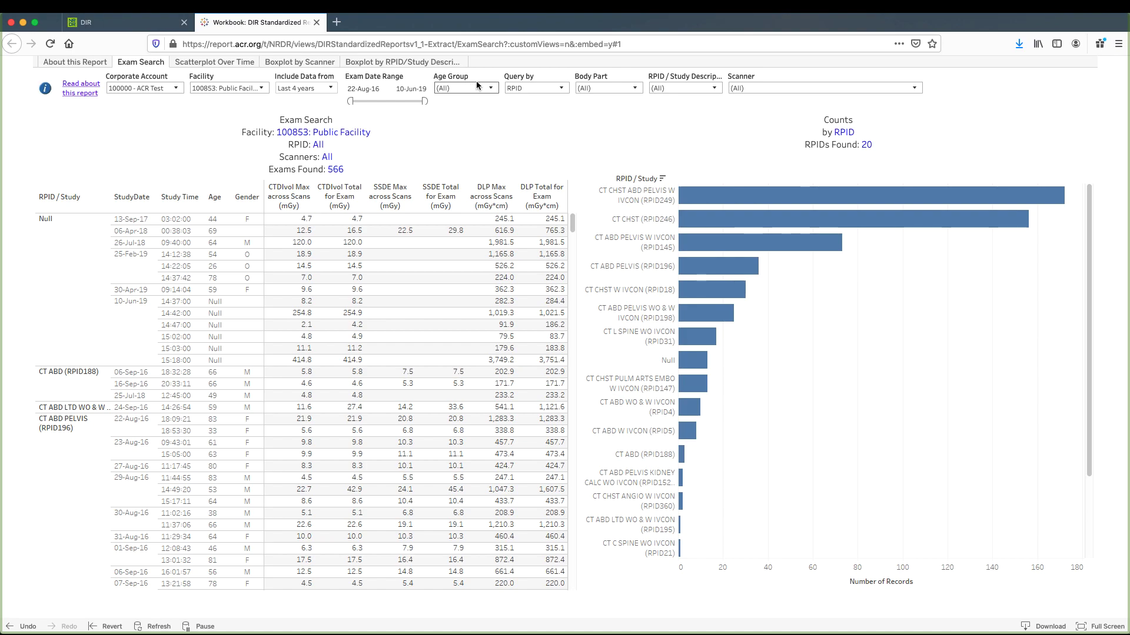
Step: View the Query by options and the RPIDs offered in the RPID / Study Description filter
left_click(562, 87)
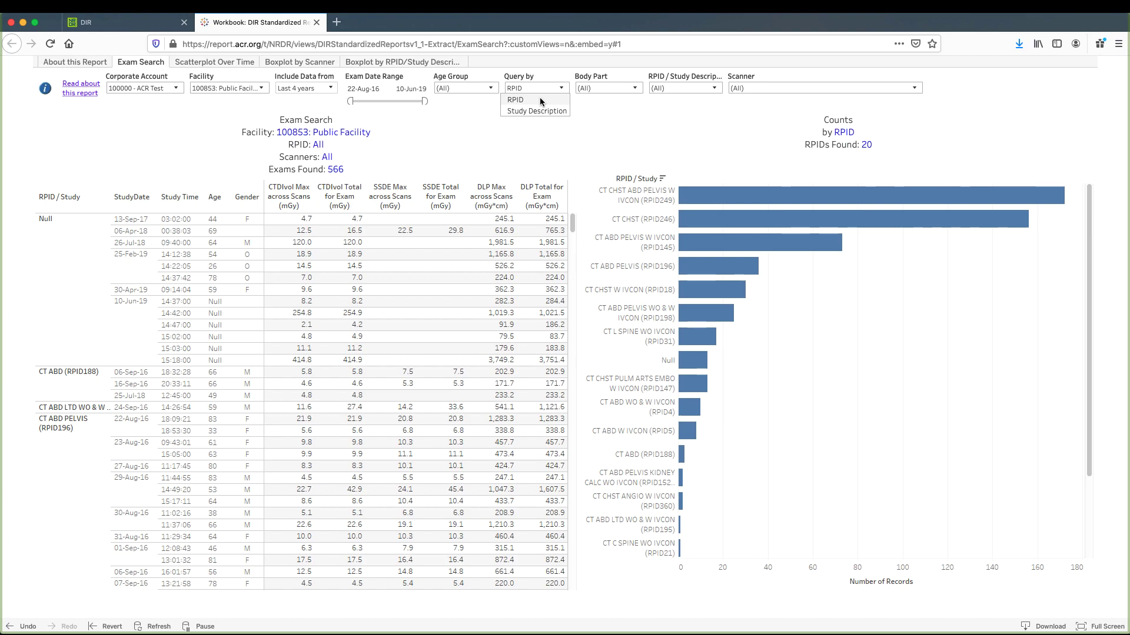
left_click(592, 104)
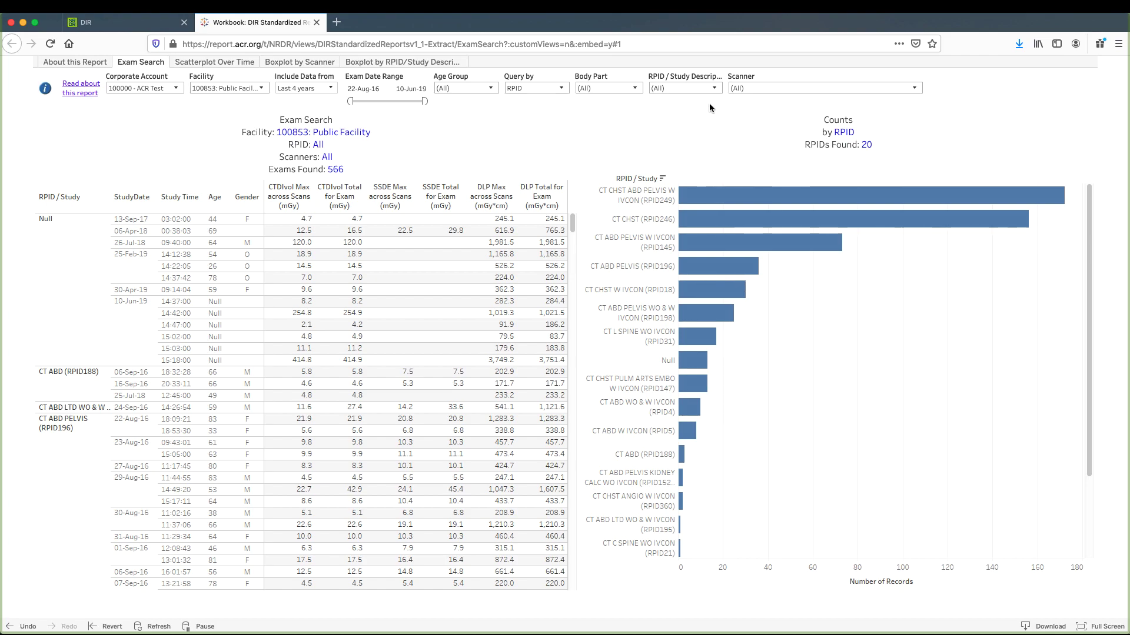
left_click(715, 89)
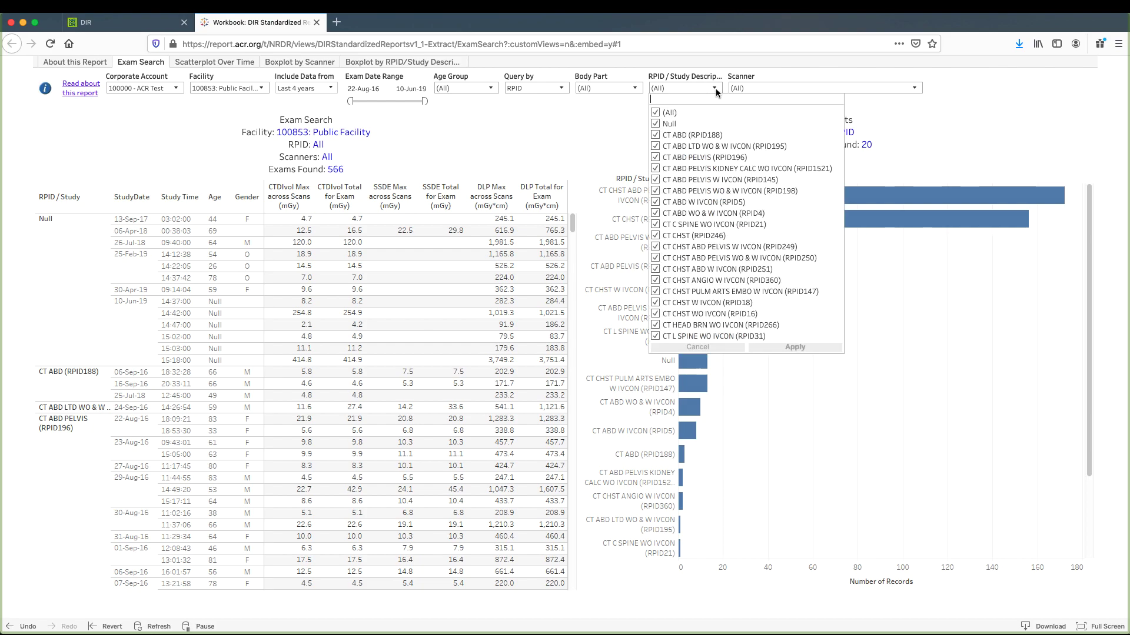
left_click(715, 88)
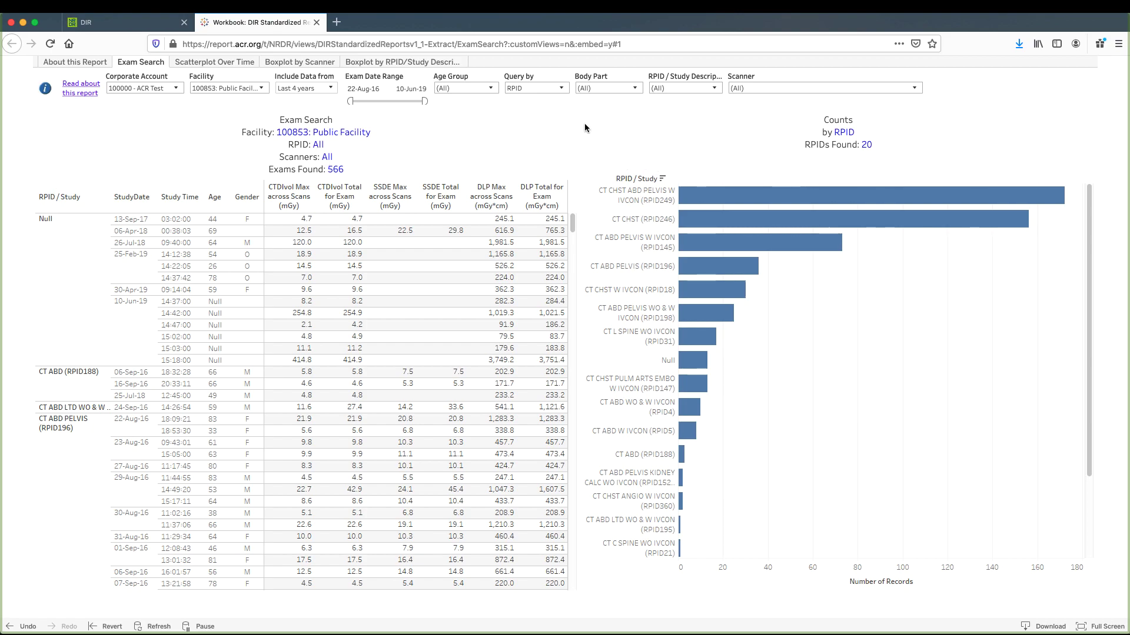
Step: Query the exams by Study Description and review the entries offered in the RPID / Study Description filter
left_click(559, 87)
left_click(532, 111)
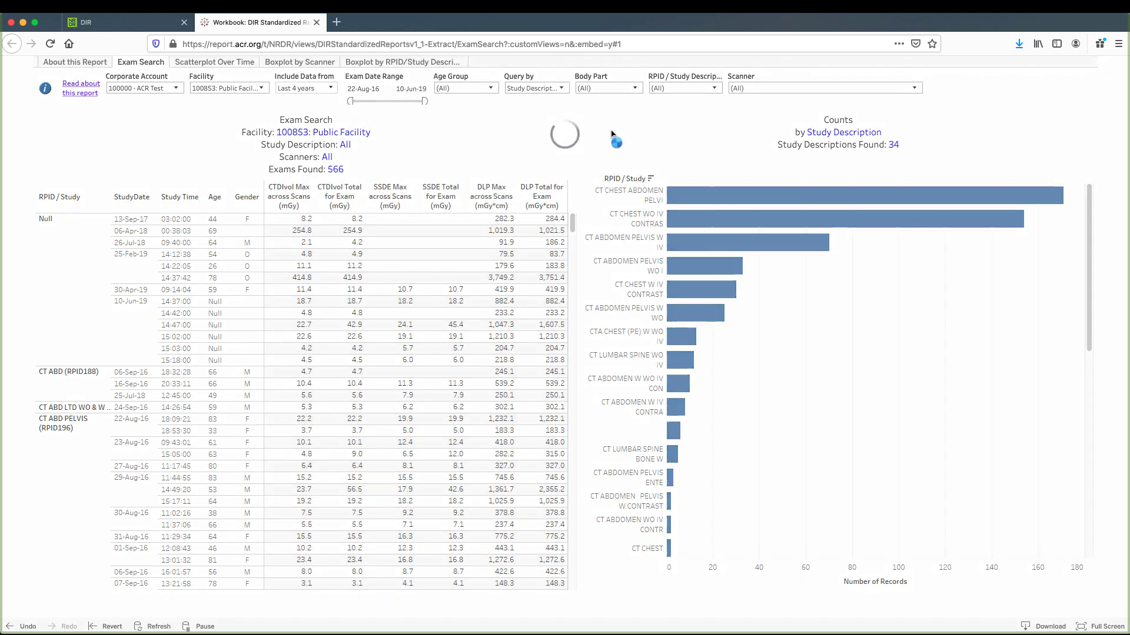
left_click(715, 88)
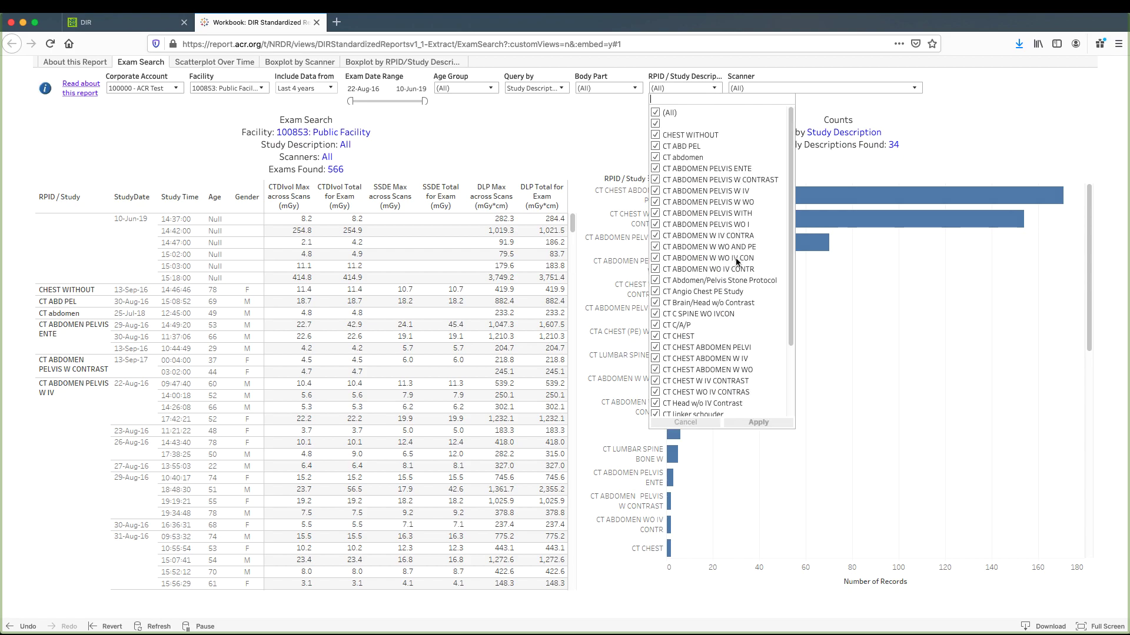
left_click(598, 135)
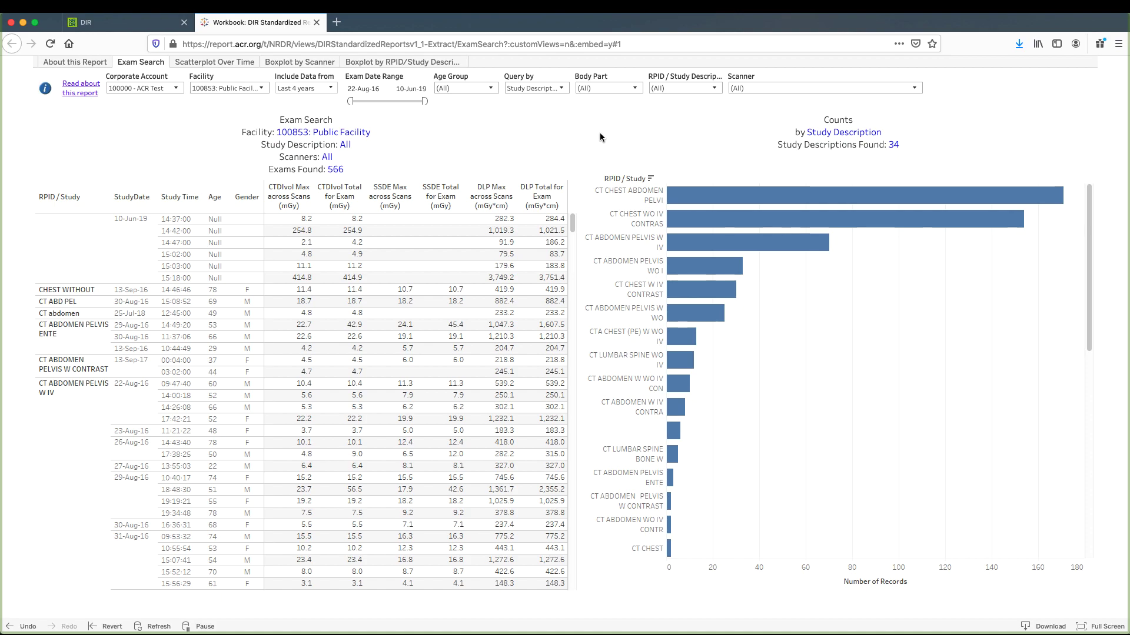
left_click(715, 88)
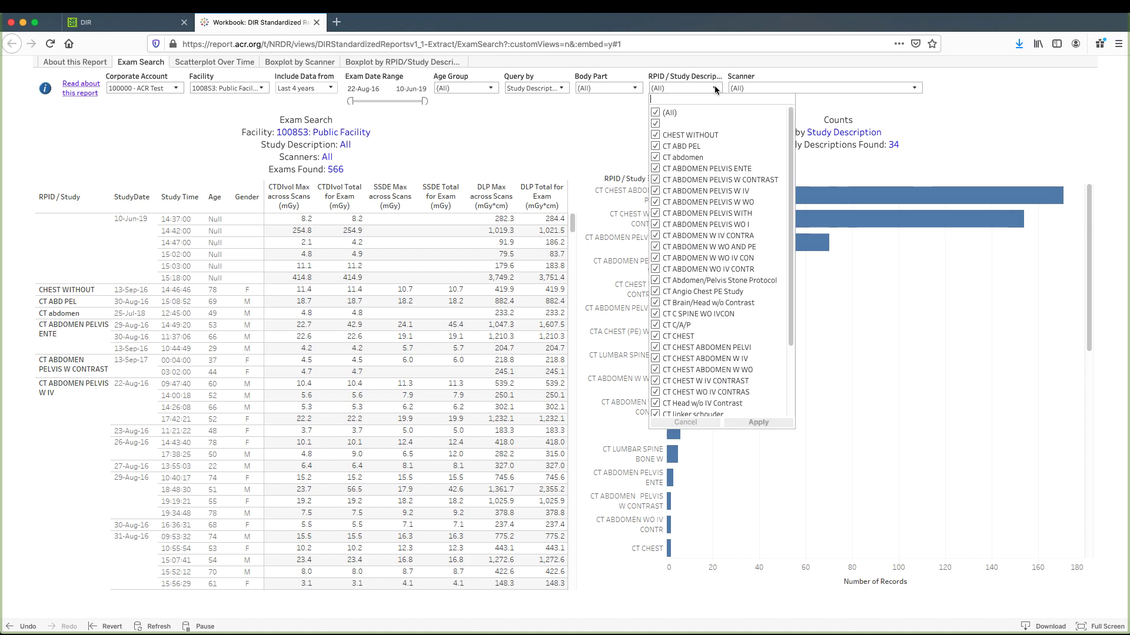
Step: Switch the exam query back to RPID
left_click(560, 88)
left_click(560, 88)
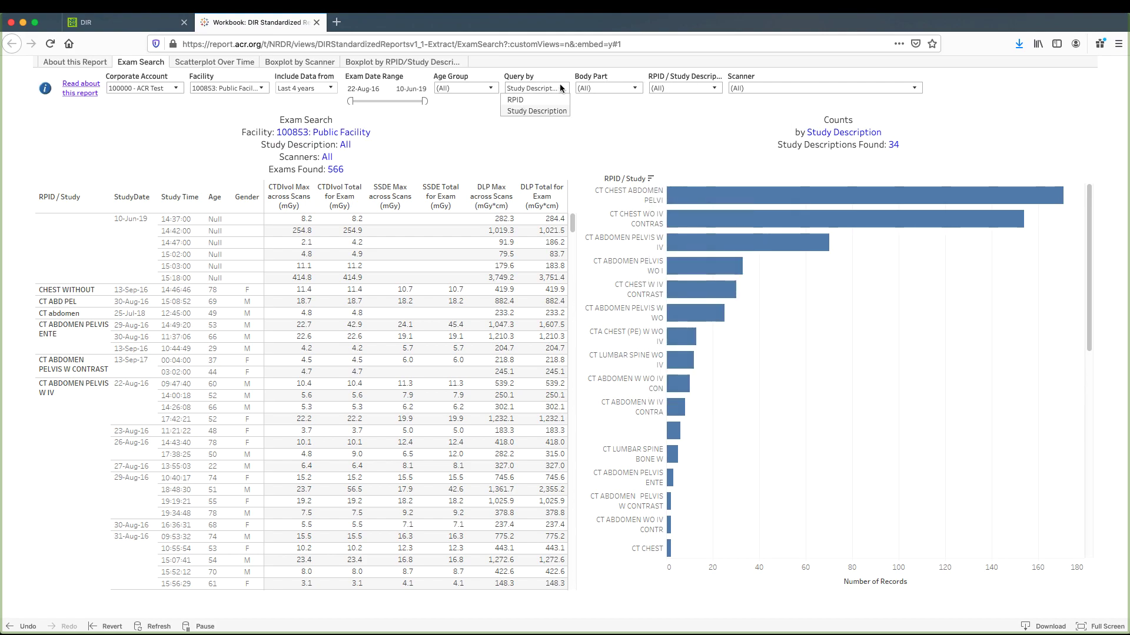
left_click(552, 96)
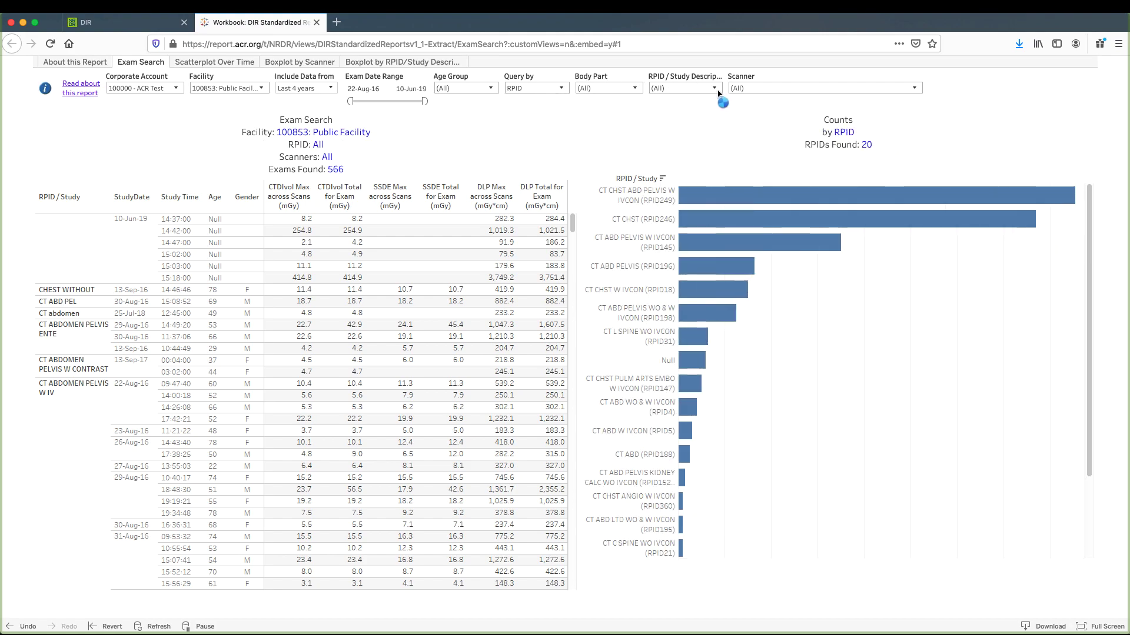
Step: Review the choices offered in the Facility and RPID / Study Description filters
left_click(255, 88)
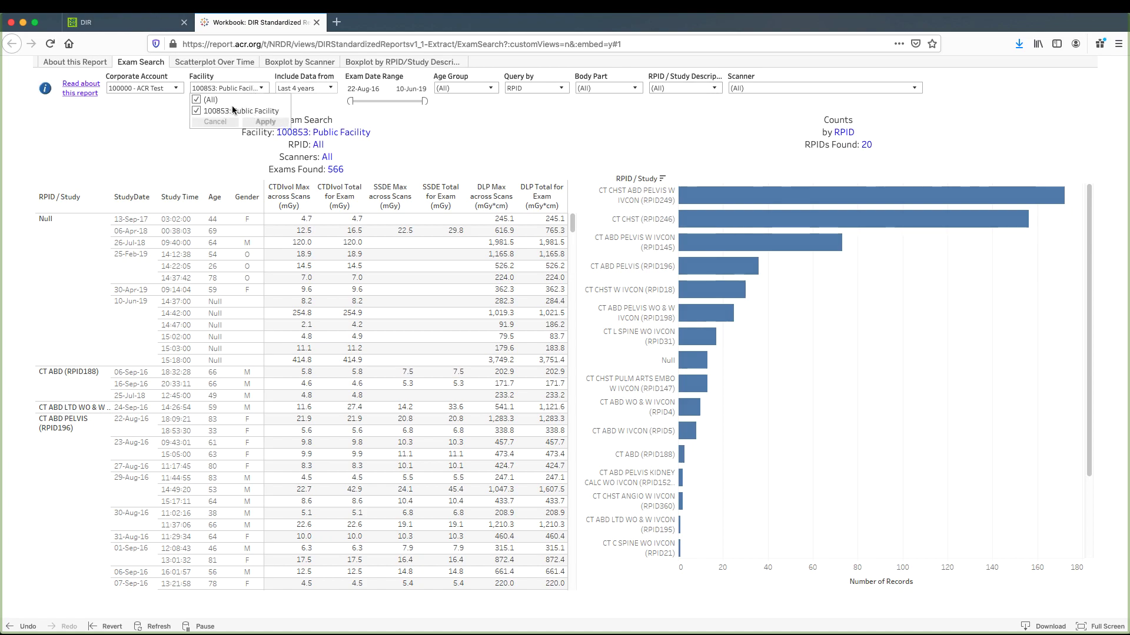
left_click(713, 87)
left_click(713, 87)
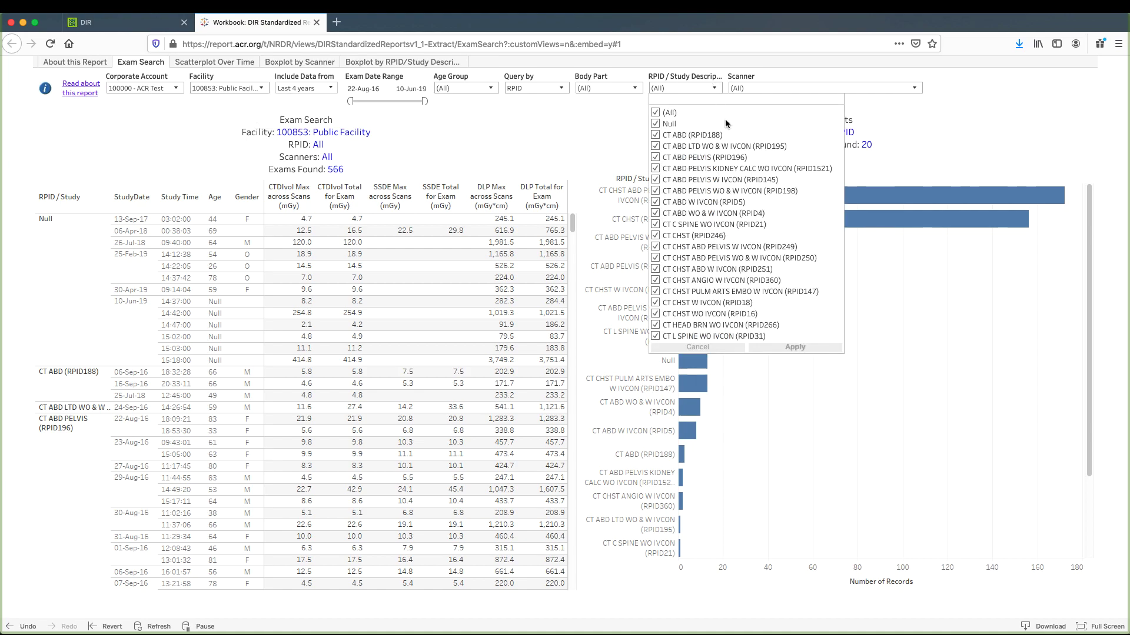
left_click(613, 121)
Step: Limit the included data to the last 2 years and review which RPIDs the filter offers
left_click(326, 85)
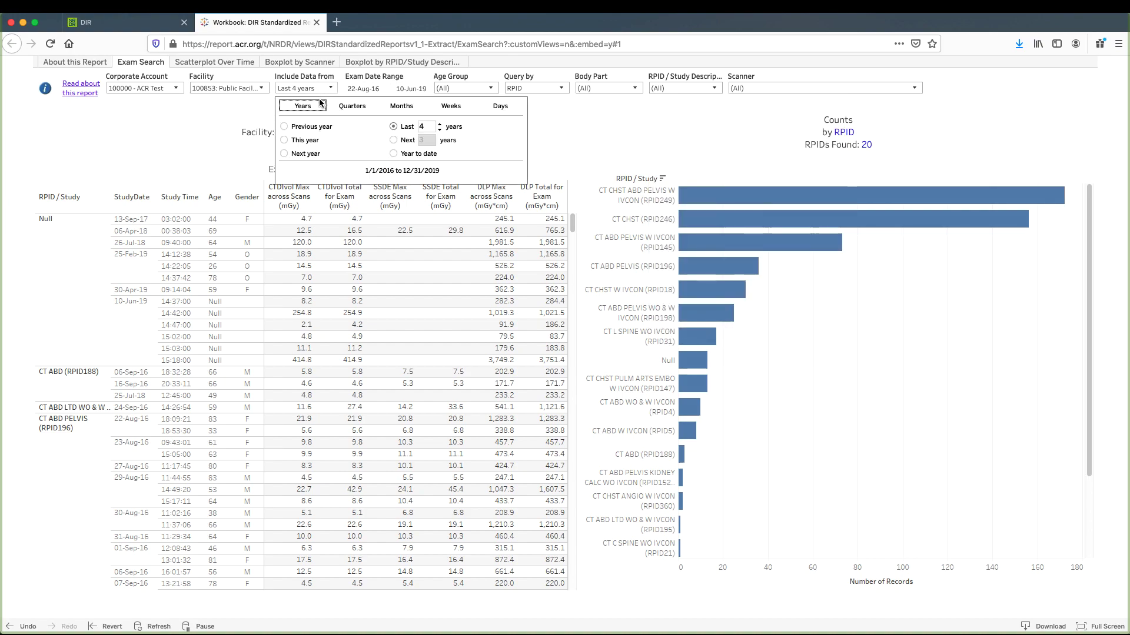
left_click(439, 131)
left_click(439, 131)
left_click(709, 88)
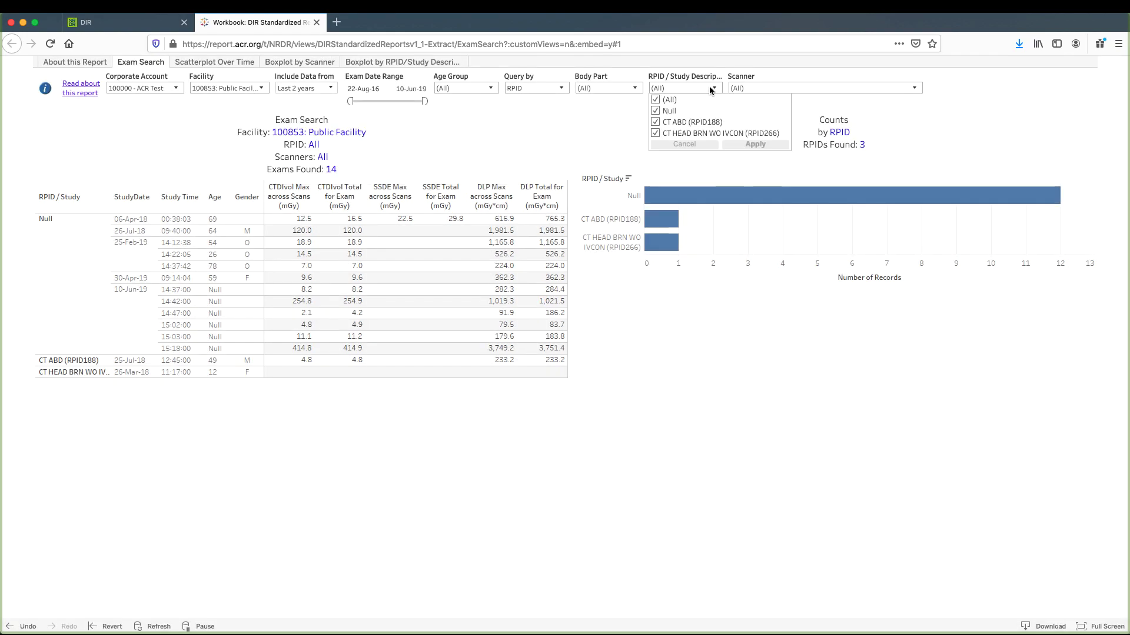
left_click(628, 114)
Step: Extend the included data back to the last 4 years
left_click(330, 89)
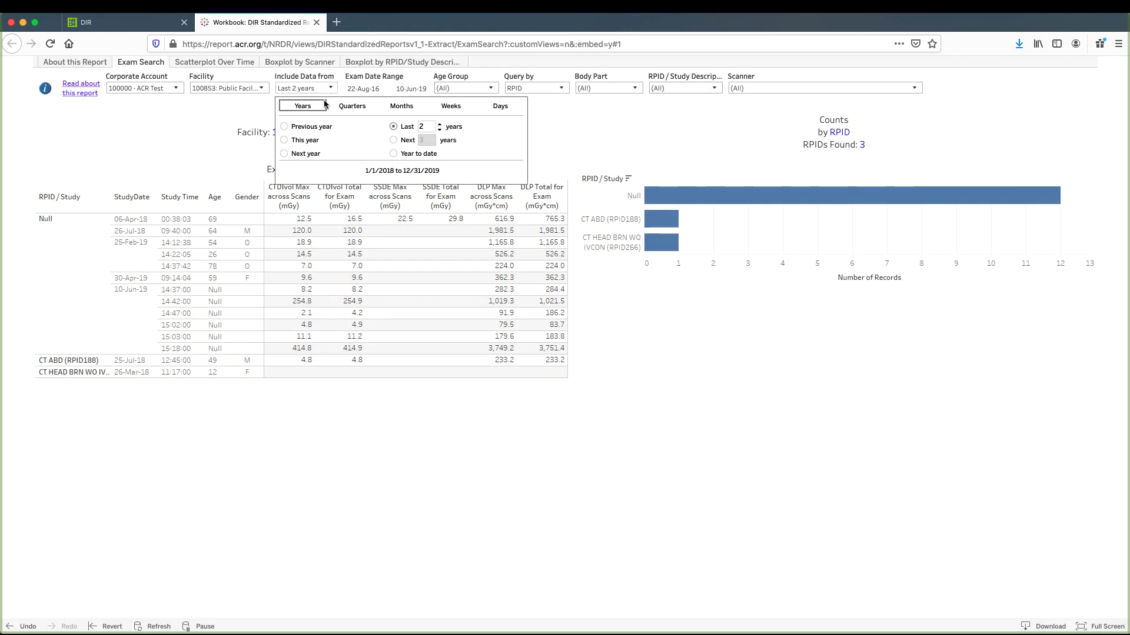
left_click(439, 124)
left_click(440, 124)
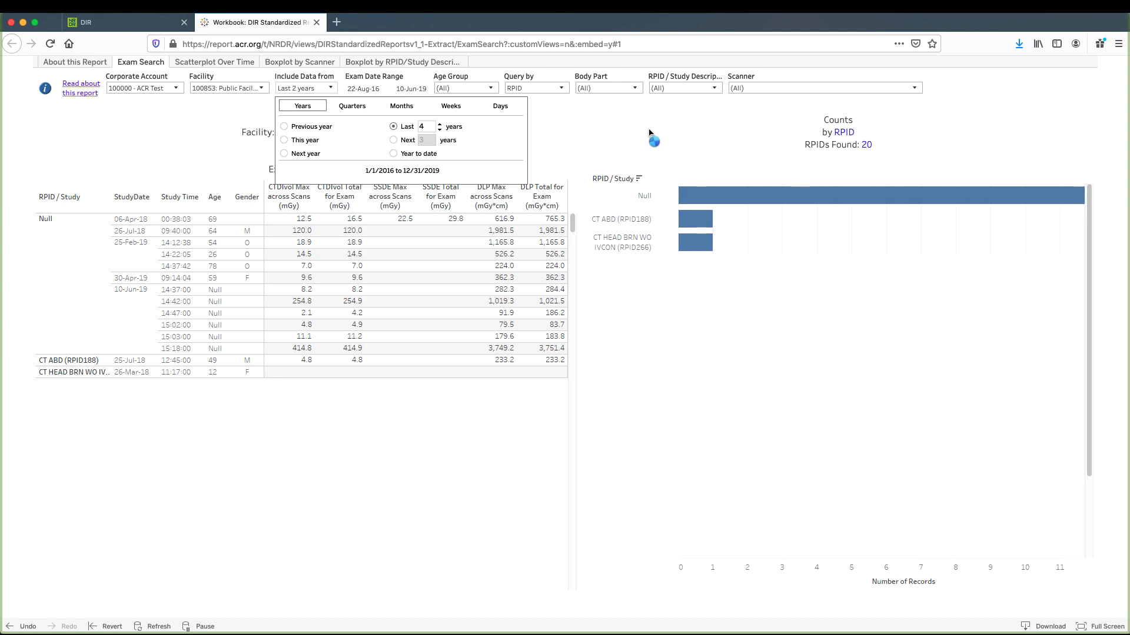
left_click(647, 125)
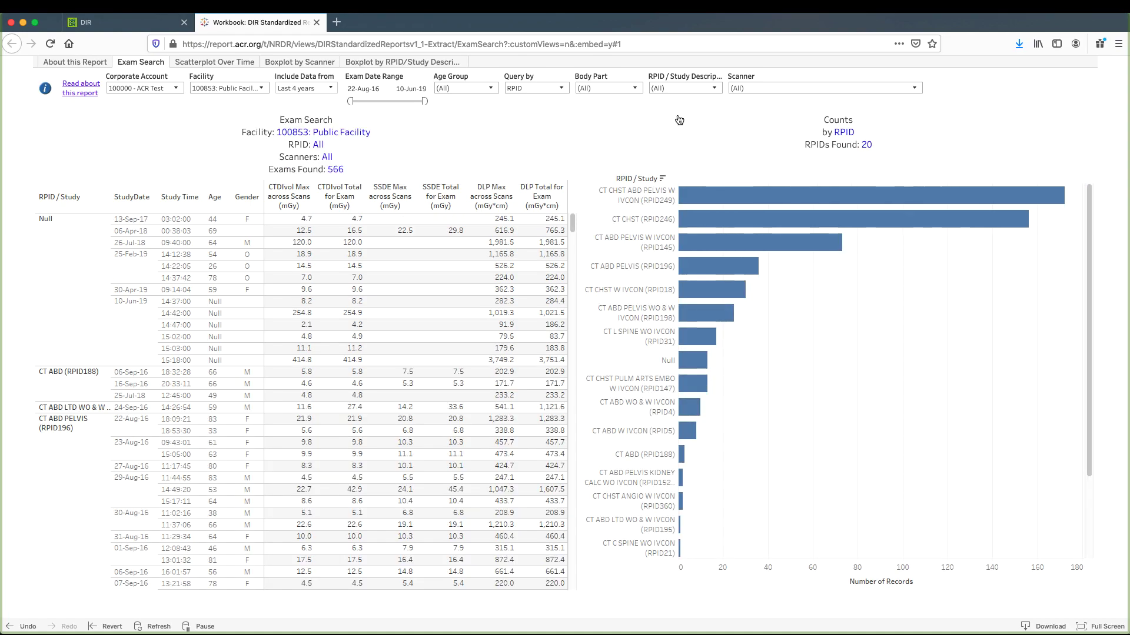
Step: Deselect every entry in the RPID / Study Description filter and search its list for "pelv"
left_click(714, 89)
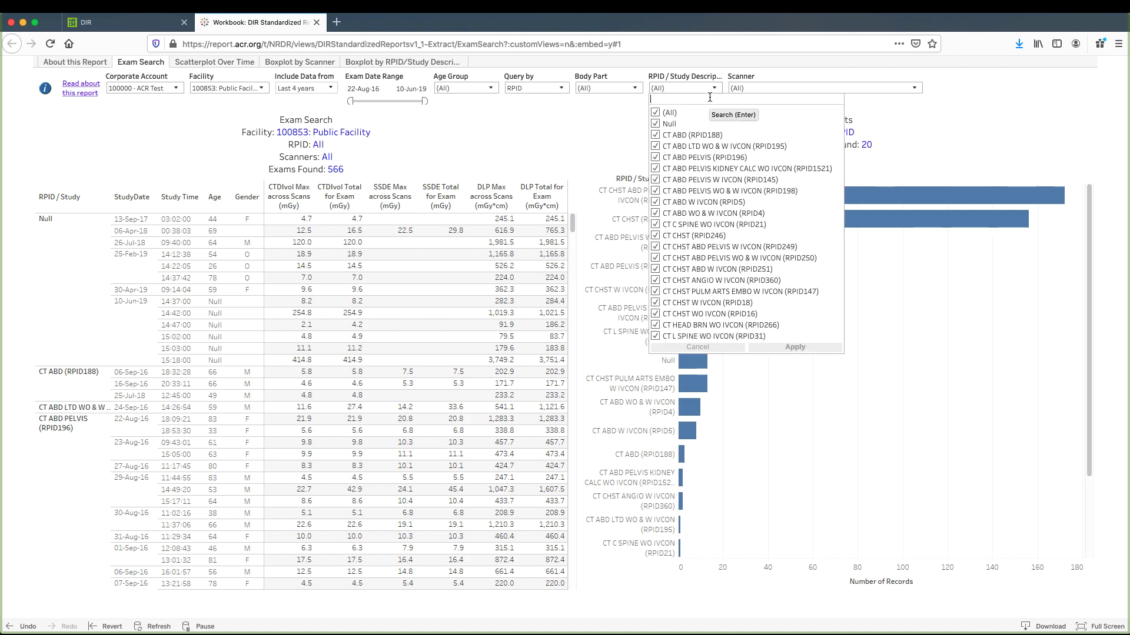
left_click(710, 97)
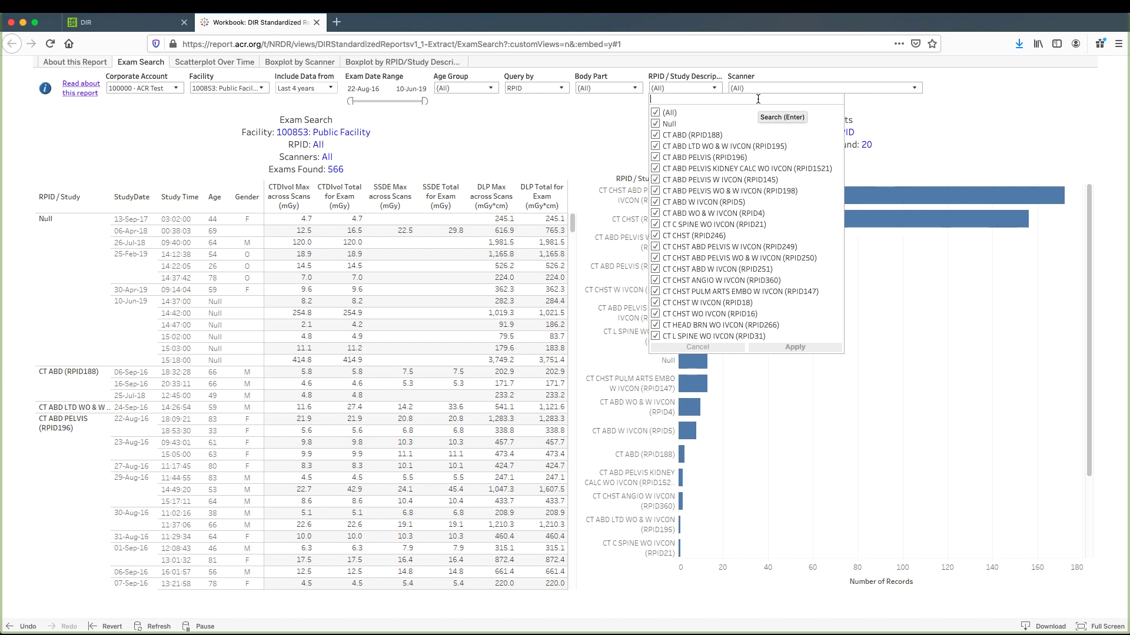
left_click(656, 114)
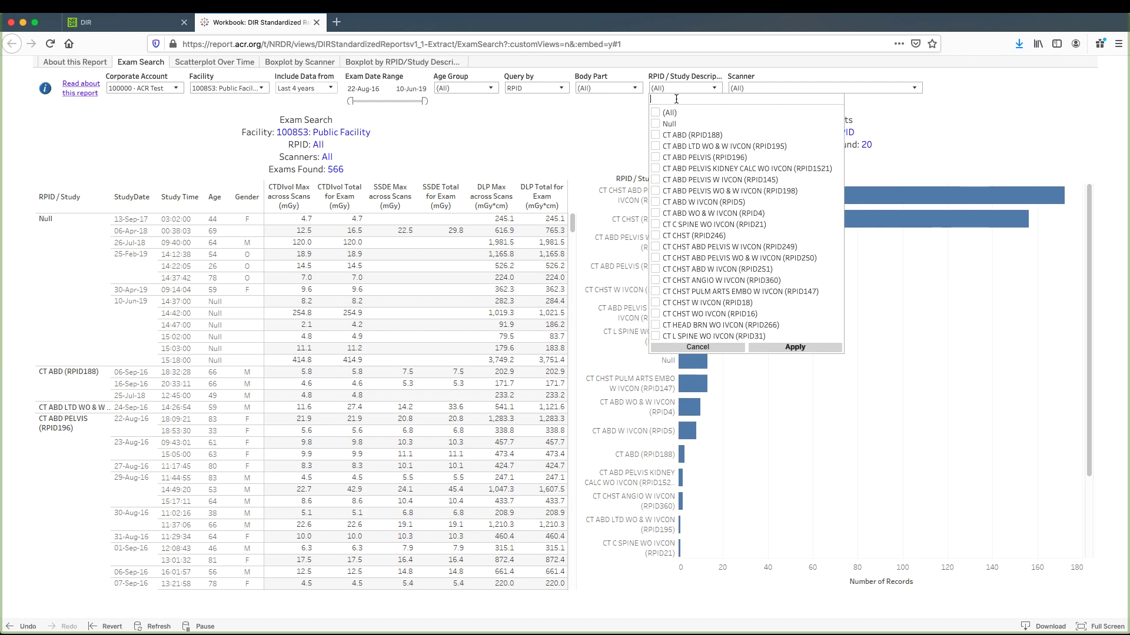
type("pelv")
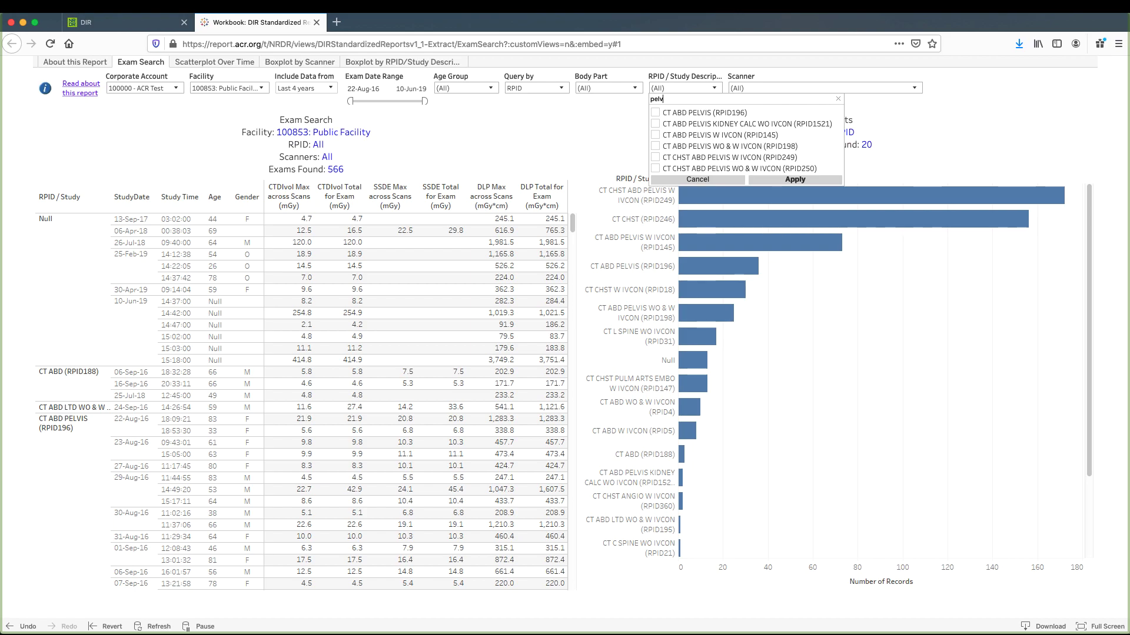
Step: Include all the pelvis RPIDs (196, 1521, 145, 198, 249 and 250) and apply the filter
left_click(656, 112)
left_click(655, 123)
left_click(655, 135)
left_click(656, 146)
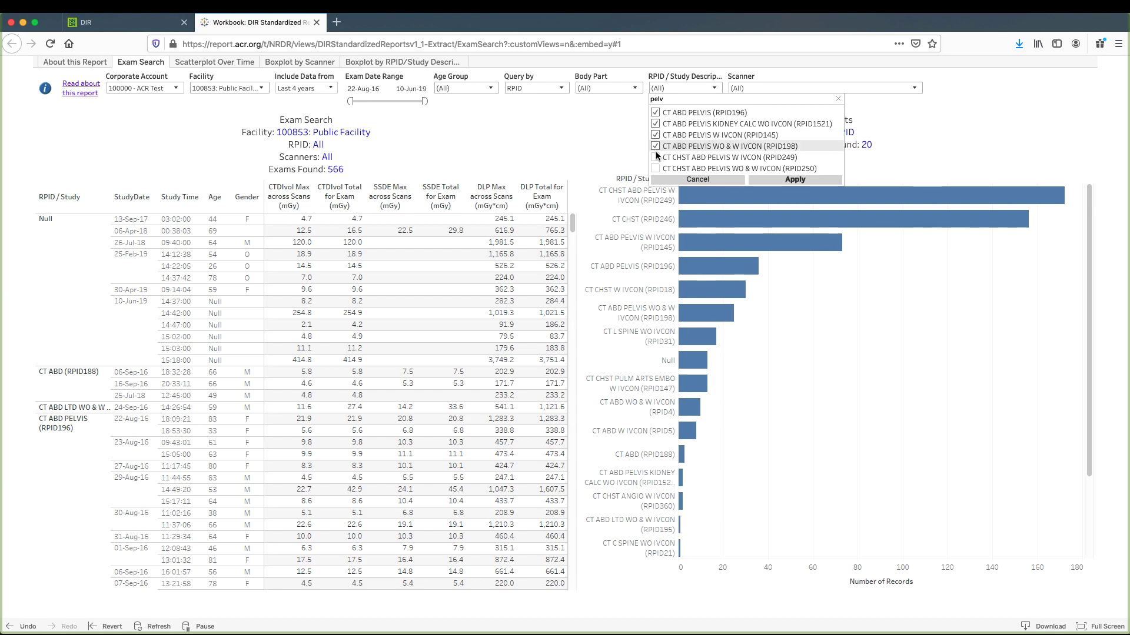
left_click(655, 157)
left_click(655, 168)
left_click(781, 180)
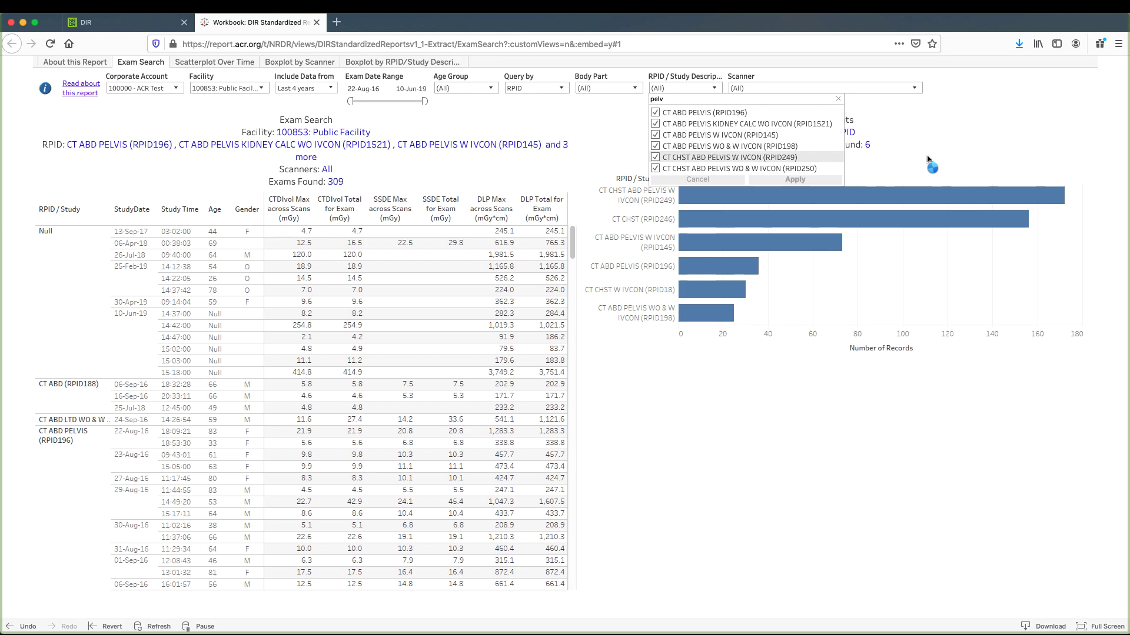
left_click(948, 135)
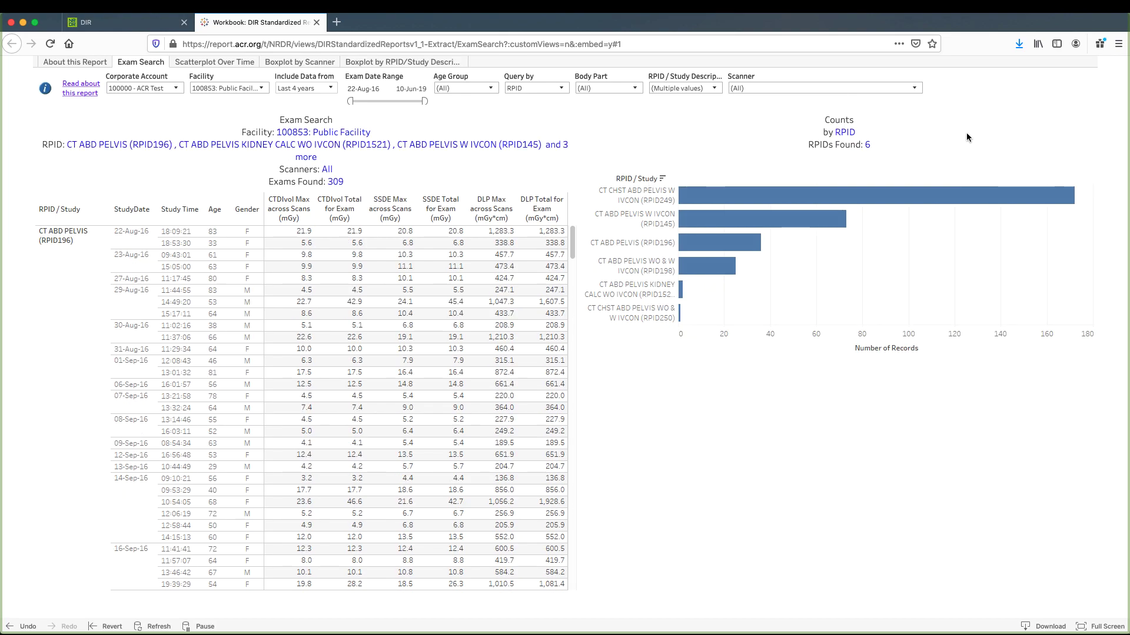
Step: Narrow the RPID / Study Description filter to CT ABD PELVIS (RPID196) only and look through its exams
left_click(715, 90)
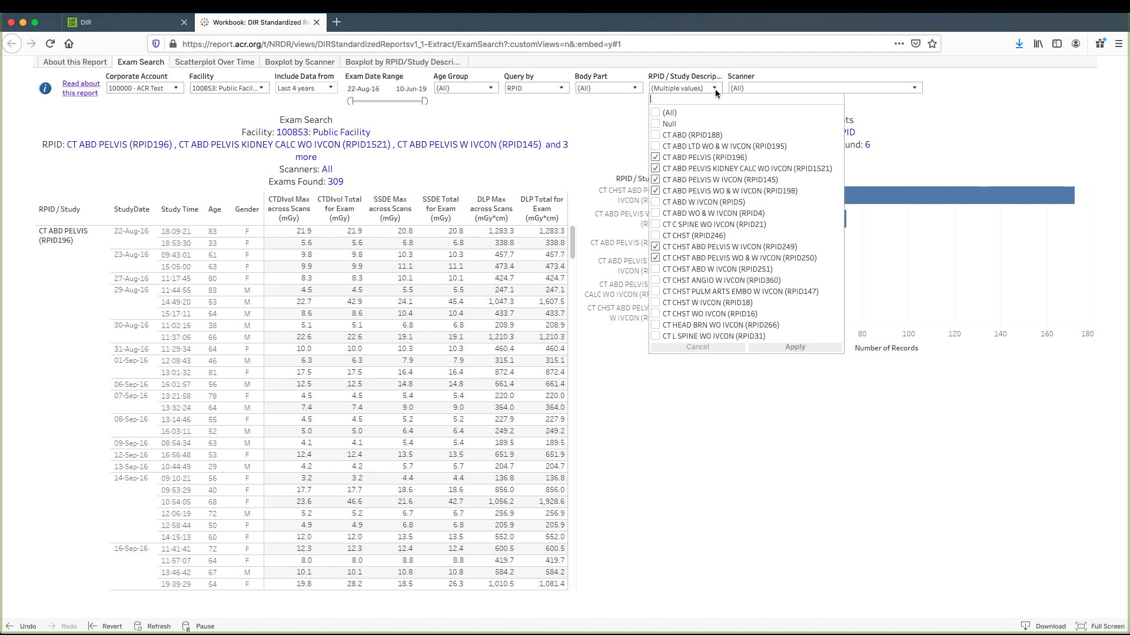
left_click(982, 130)
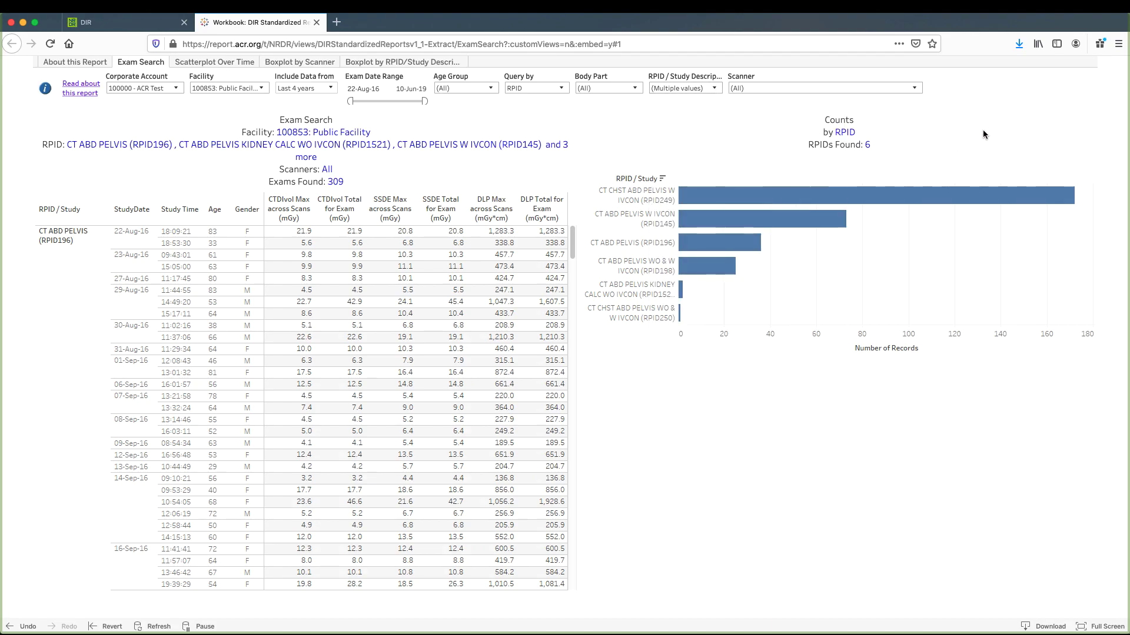
left_click(715, 87)
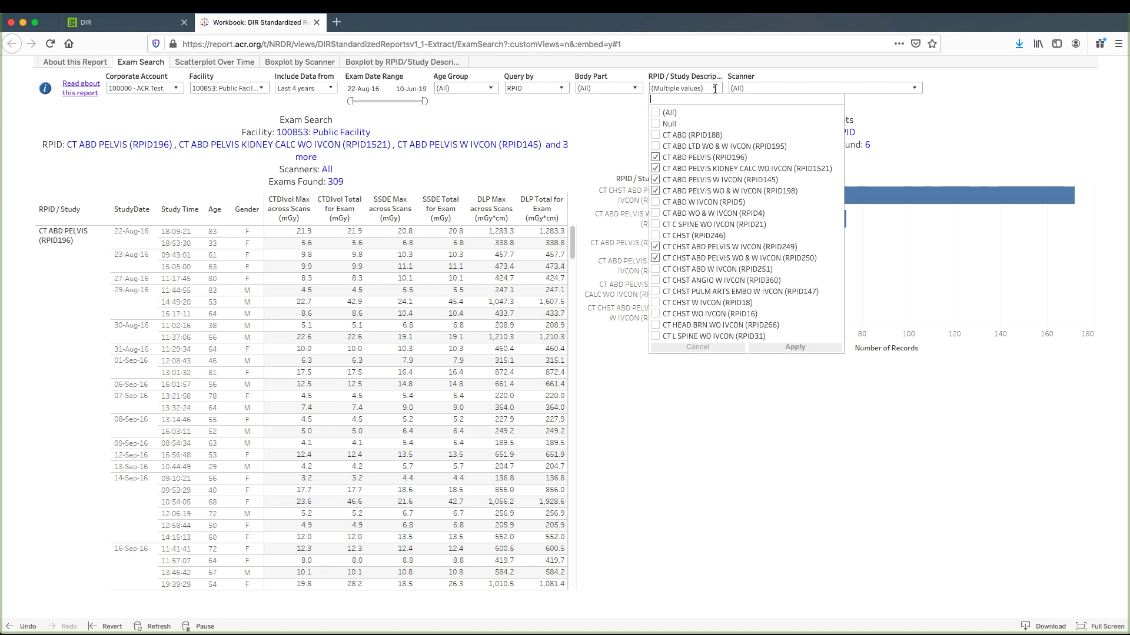
left_click(661, 168)
left_click(658, 180)
left_click(658, 191)
left_click(655, 246)
left_click(656, 258)
left_click(798, 348)
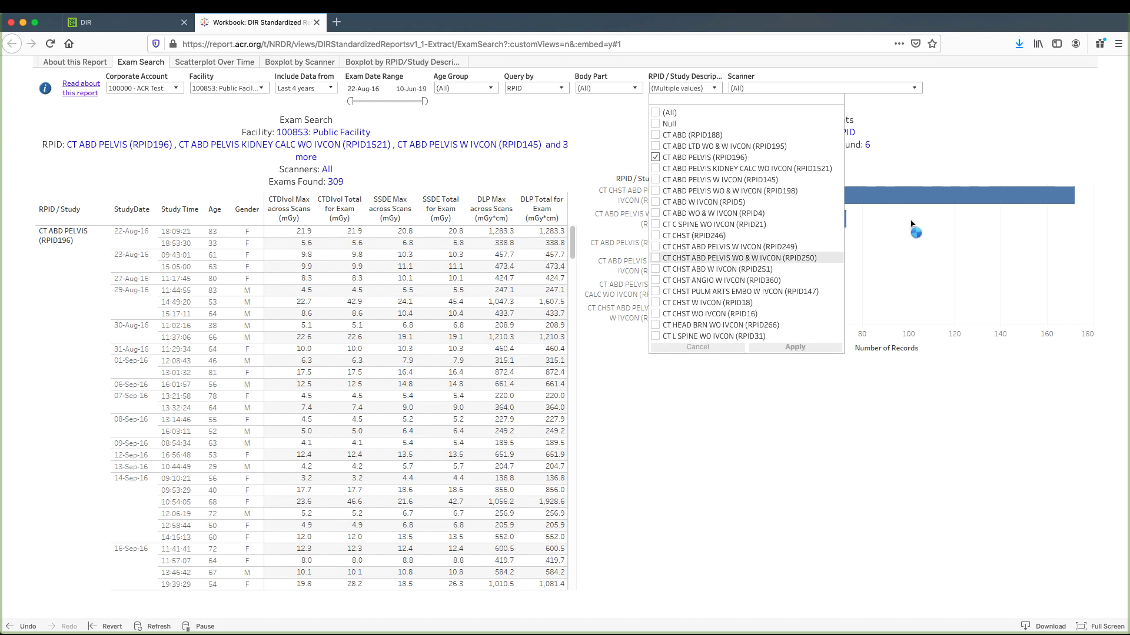
left_click(988, 122)
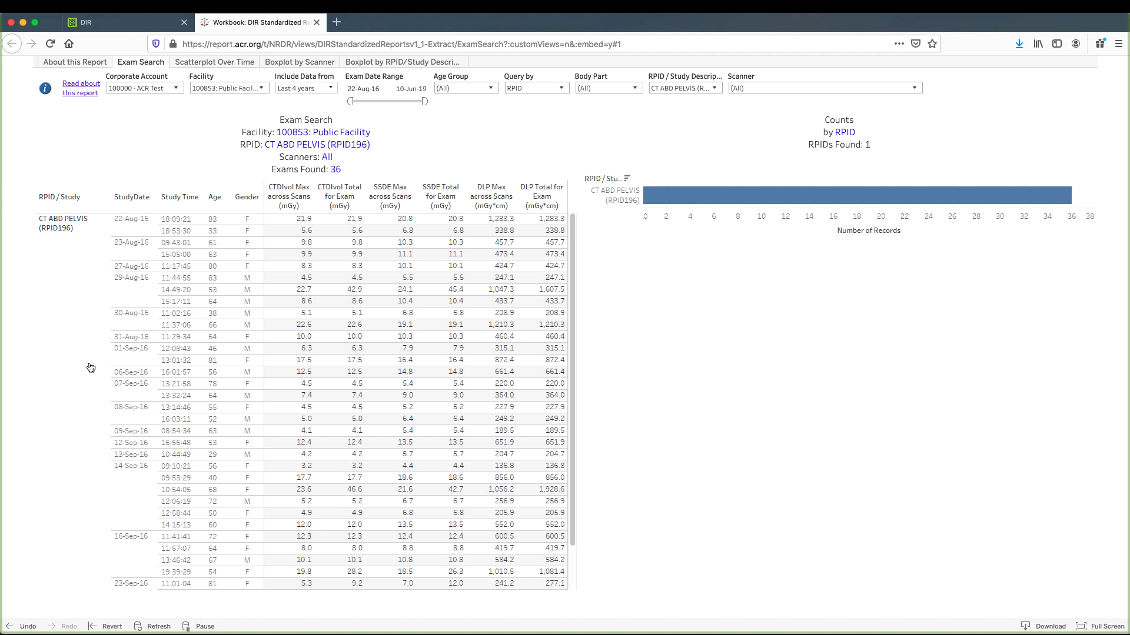
scroll(71, 357, "down", 2)
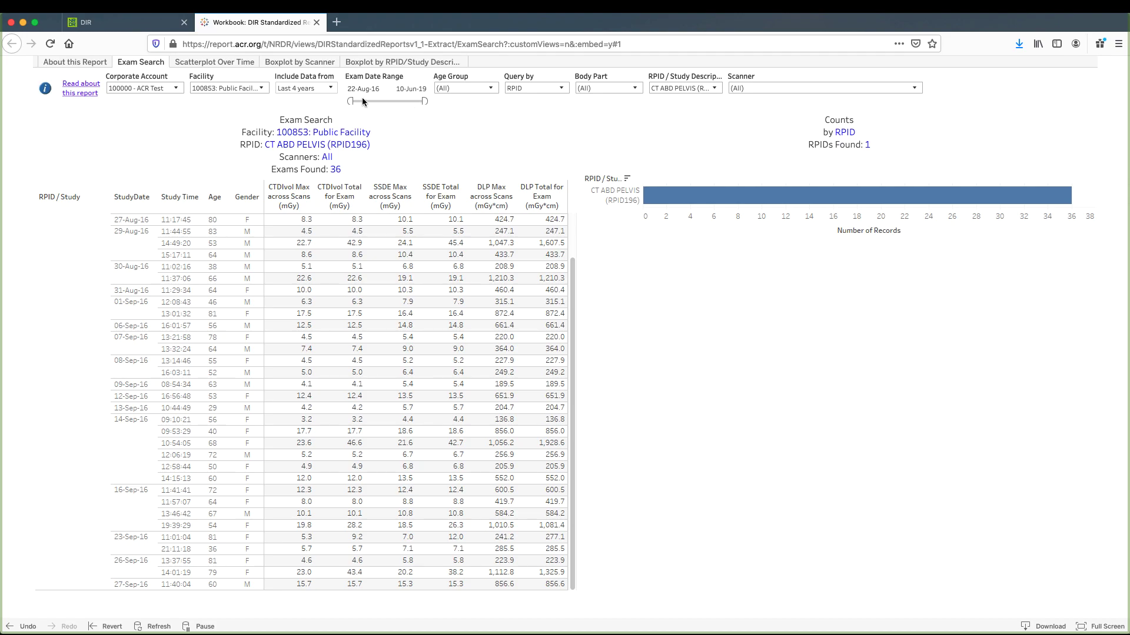
Step: Limit the included data to the last 3 years and review which RPIDs the filter offers
left_click(330, 89)
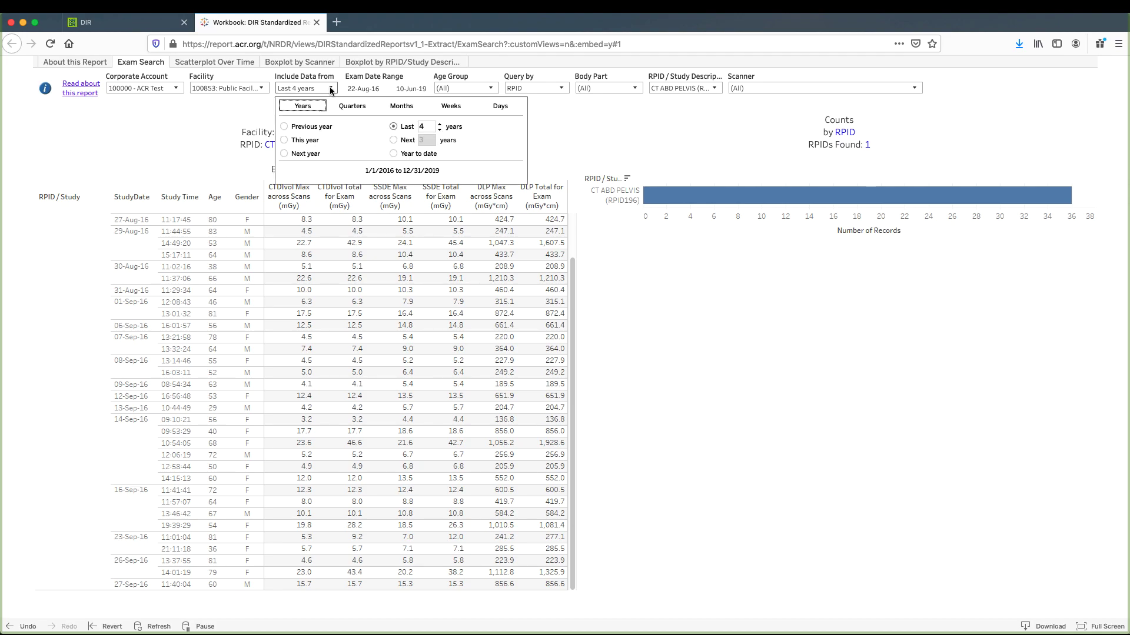
left_click(440, 130)
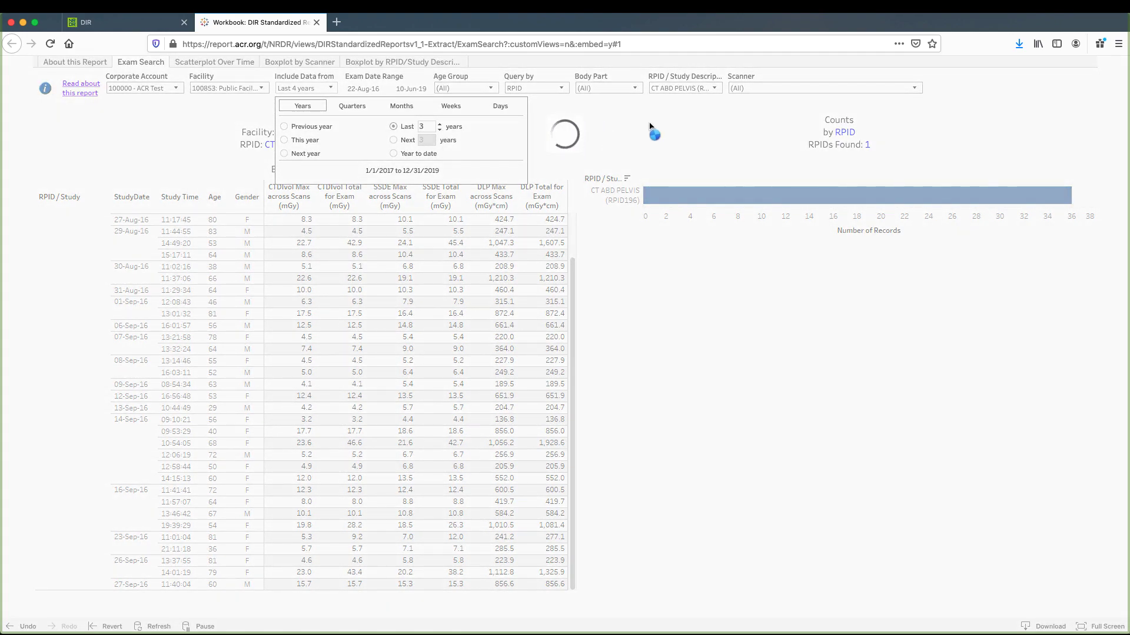
left_click(590, 135)
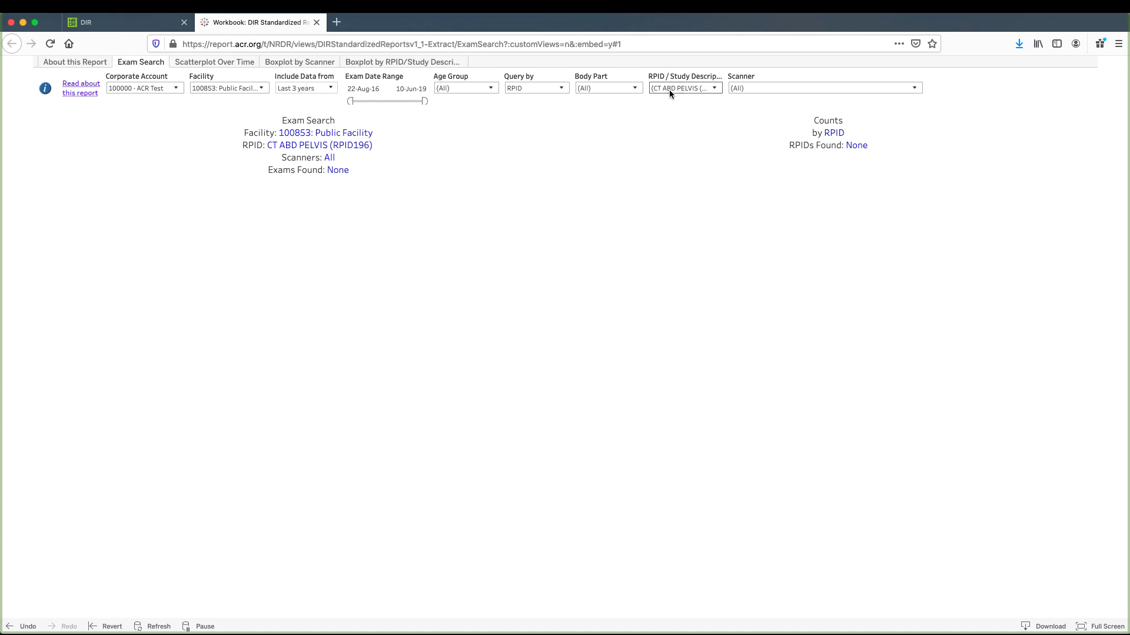
left_click(712, 87)
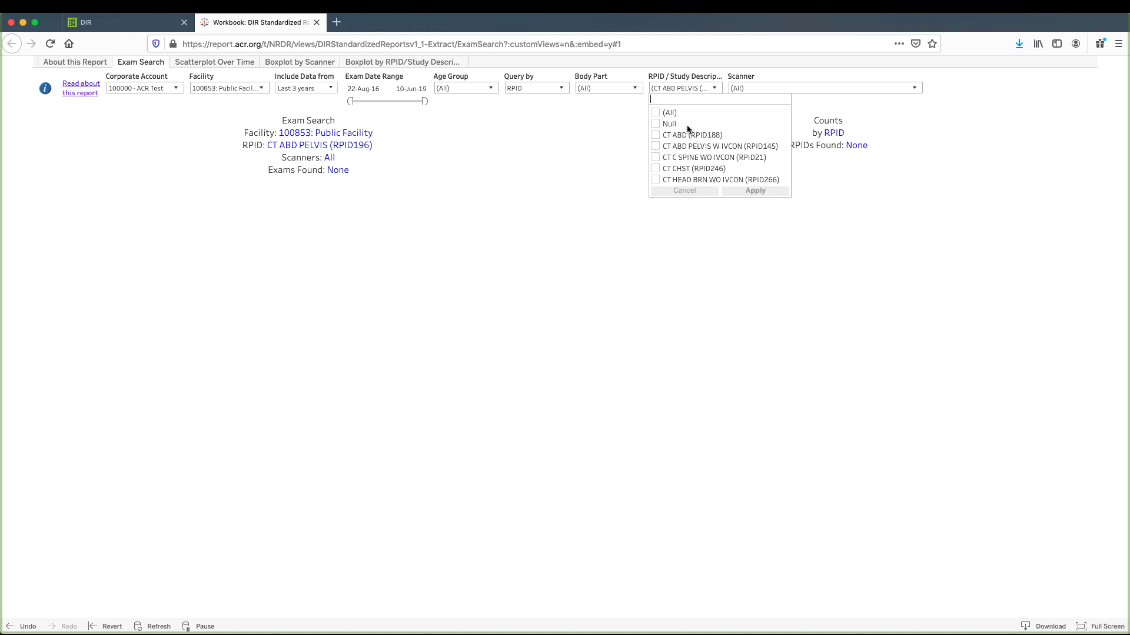
left_click(672, 90)
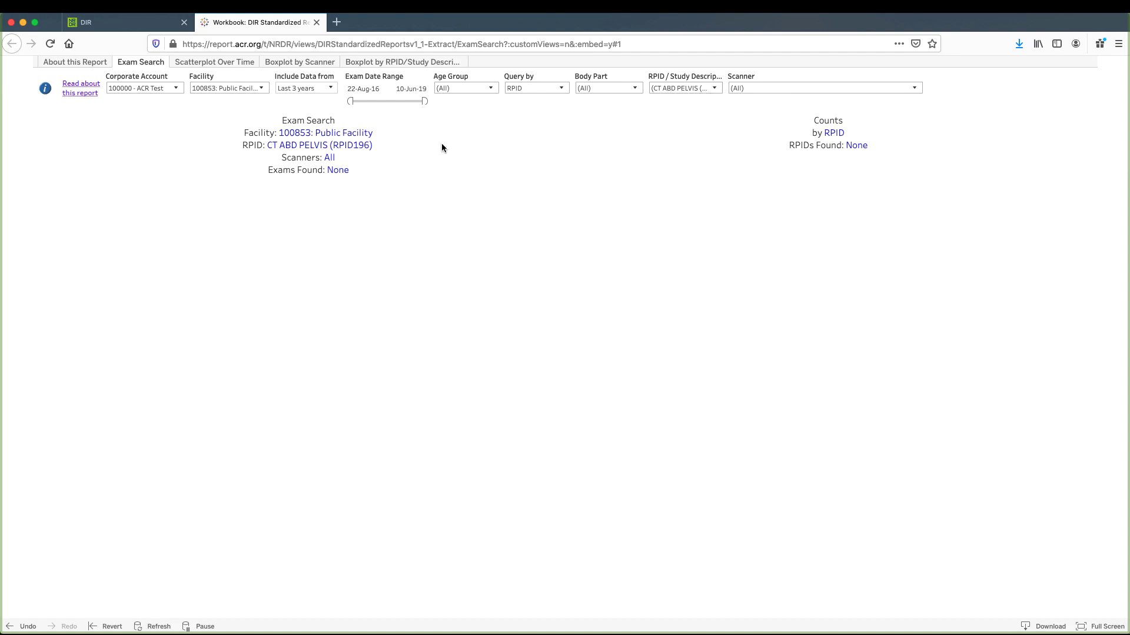
left_click(708, 89)
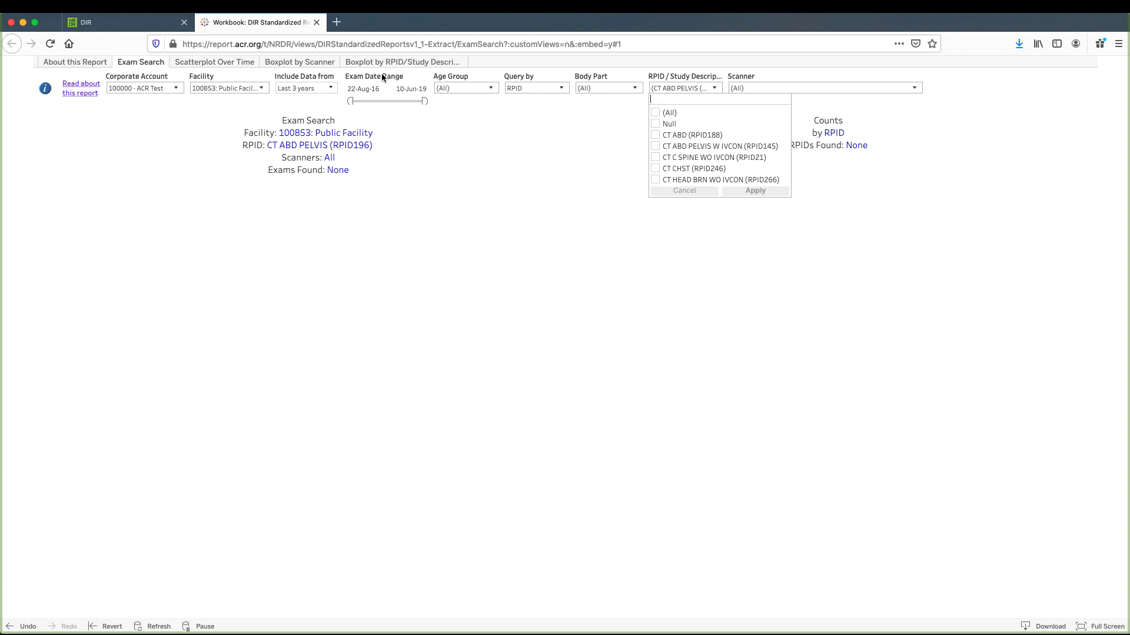
Step: Set the included data back to the last 4 years
left_click(320, 89)
left_click(331, 88)
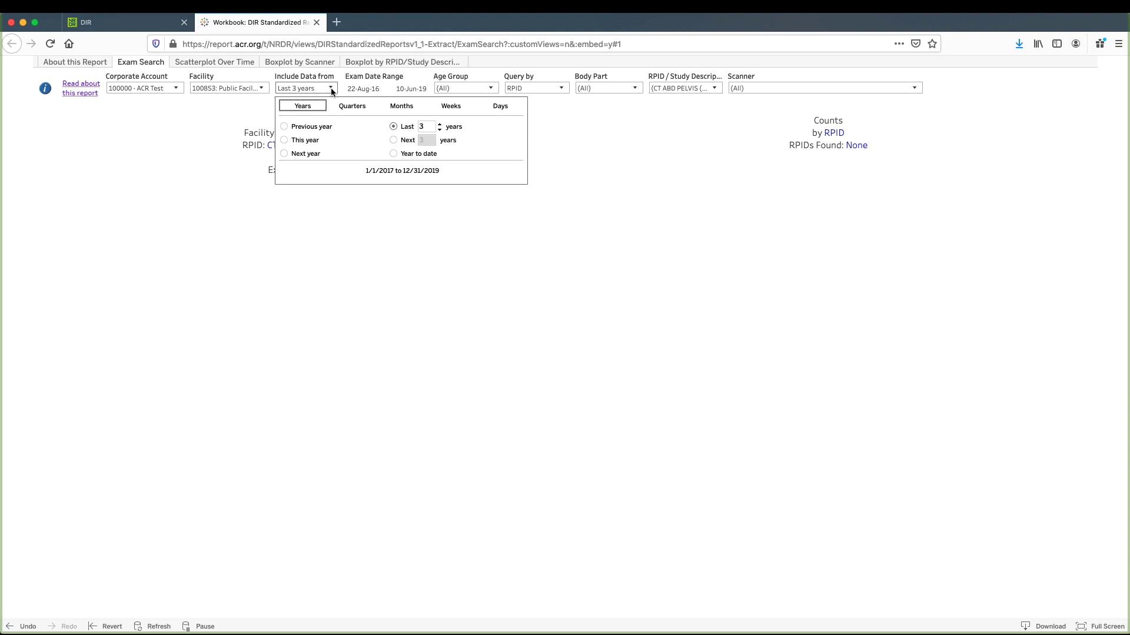
left_click(439, 124)
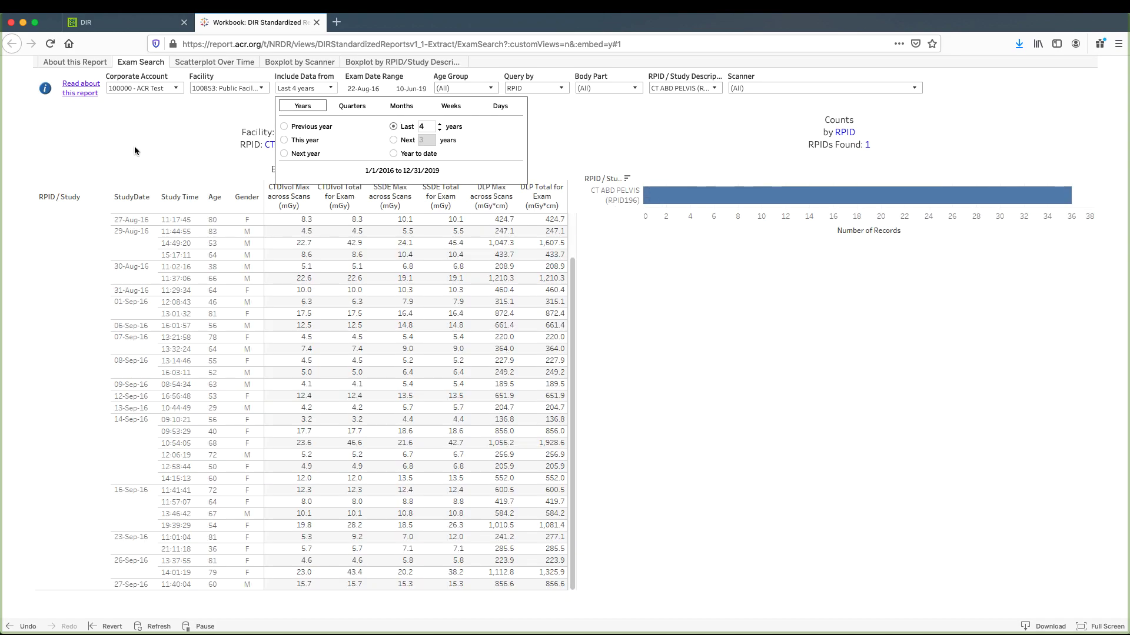
left_click(133, 151)
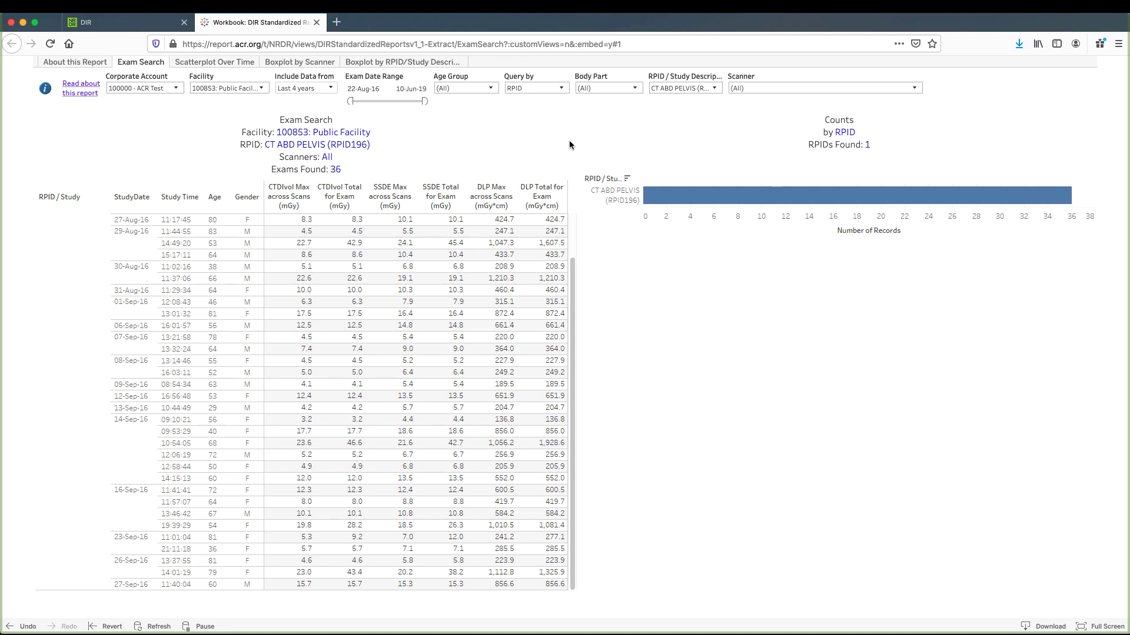
Step: View the Scatterplot Over Time and Boxplot by Scanner reports for CT ABD PELVIS (RPID196), and return to Exam Search
left_click(200, 68)
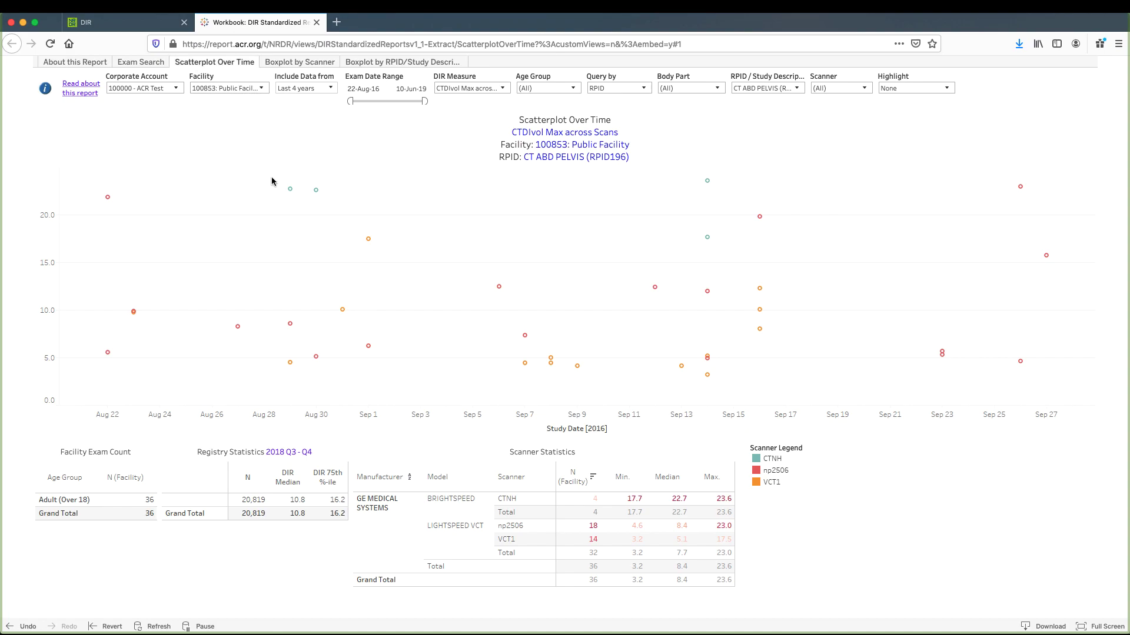
left_click(304, 64)
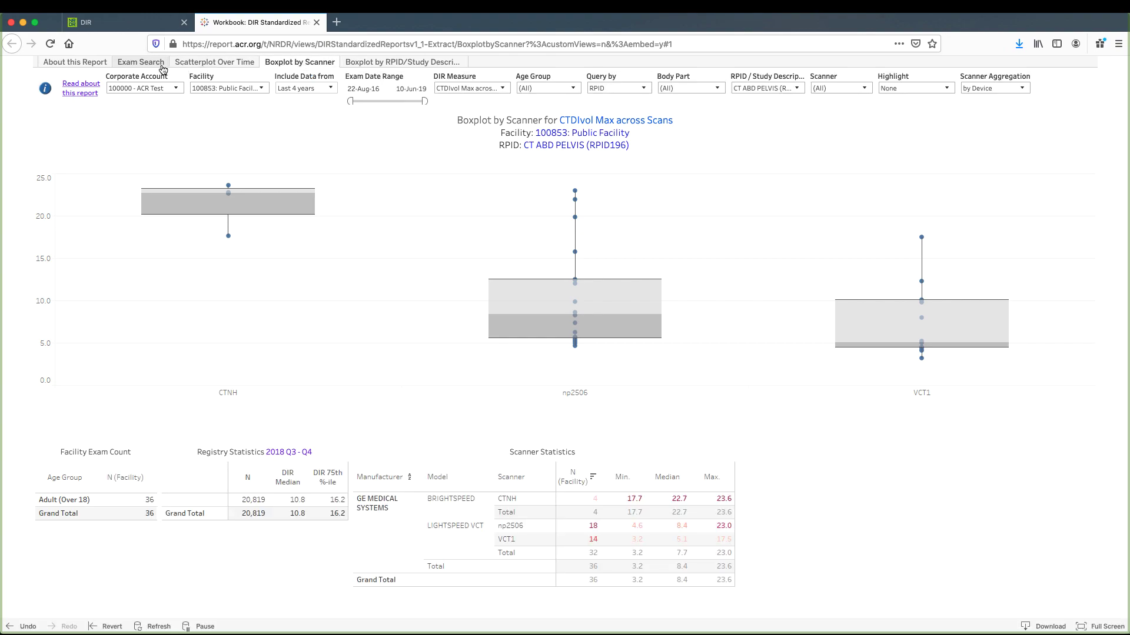
left_click(138, 64)
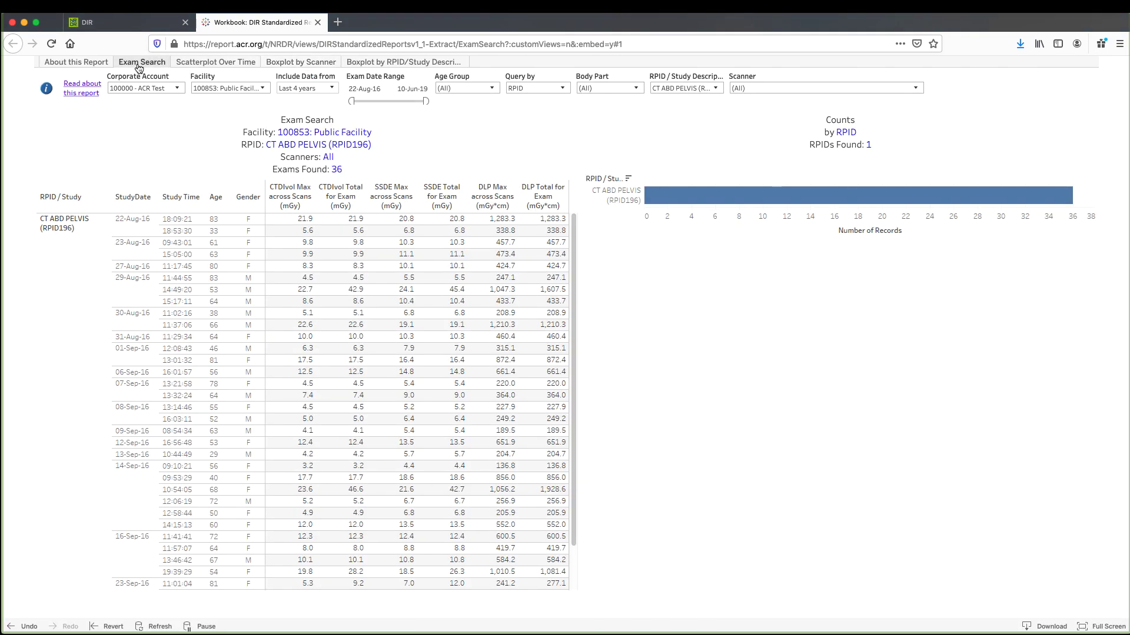
Step: Keep only the exams with age 83, and narrow them to the 22-Aug-16 exam via its 21.9 mGy CTDIvol total
left_click(216, 220)
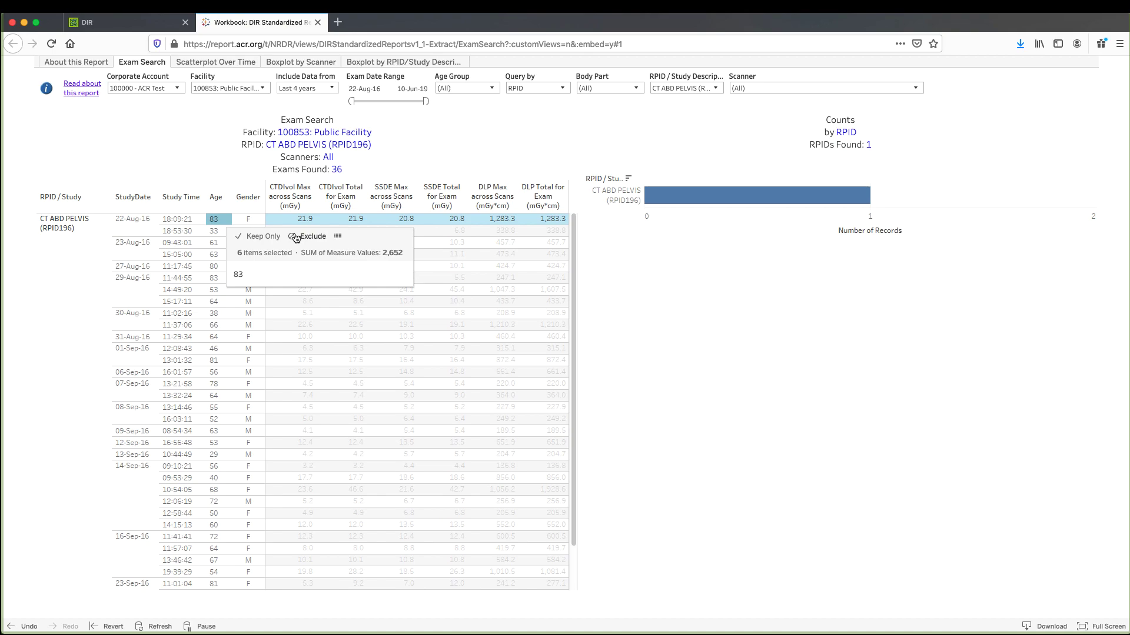
left_click(263, 239)
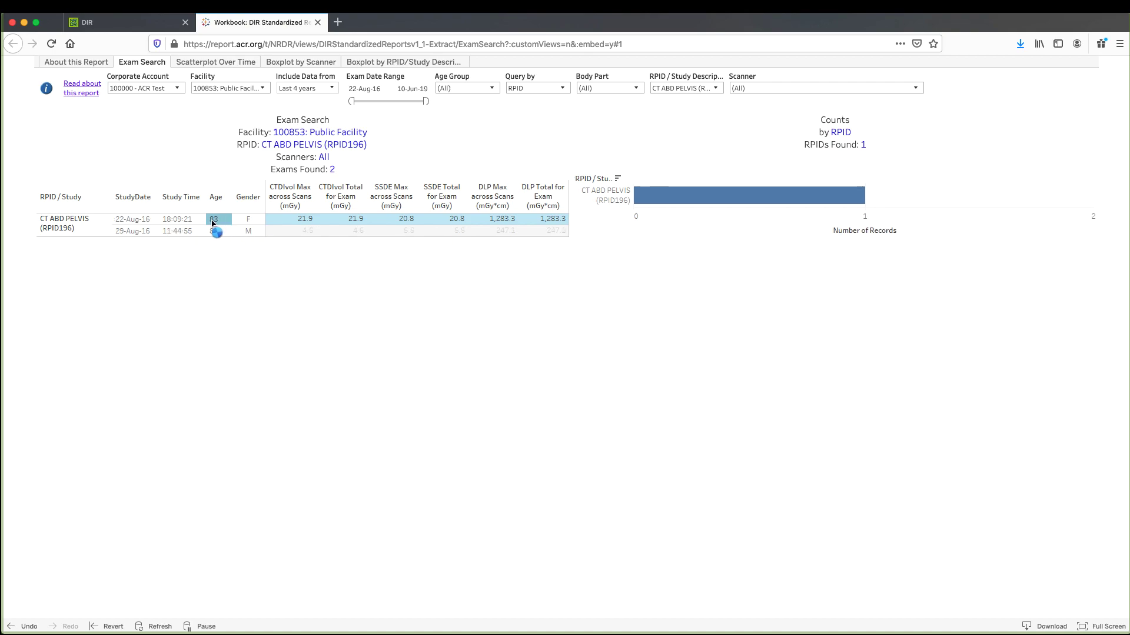
mouse_move(214, 221)
left_click(353, 220)
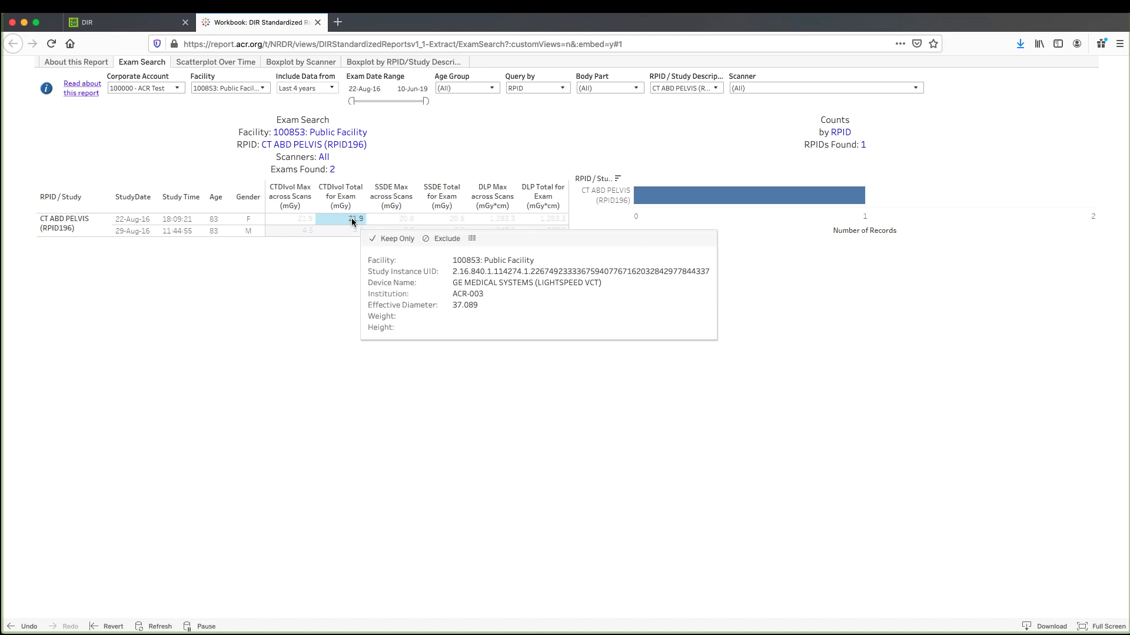
left_click(380, 239)
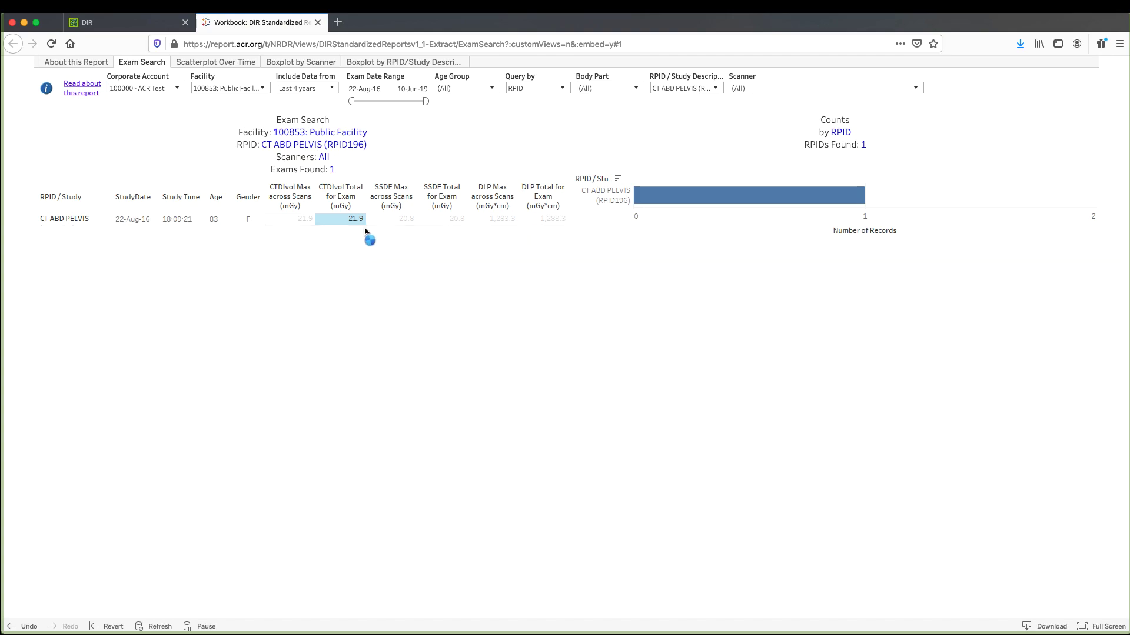
mouse_move(351, 220)
left_click(346, 224)
Step: Undo both Keep Only filters on the exam table, redo the age filter once and undo it again
left_click(28, 627)
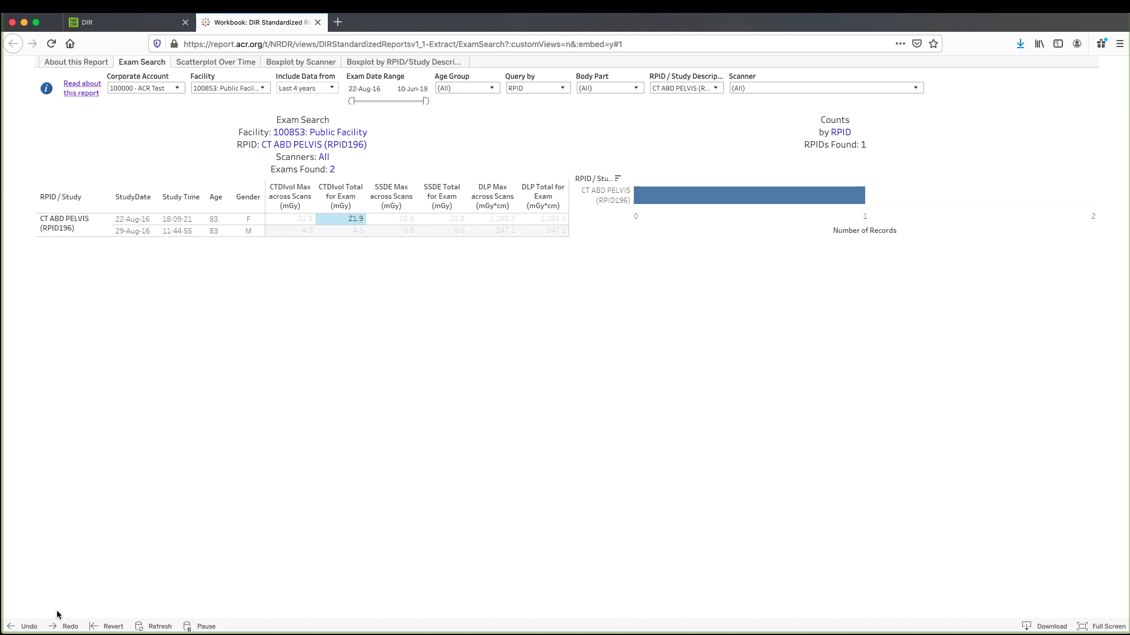
left_click(22, 627)
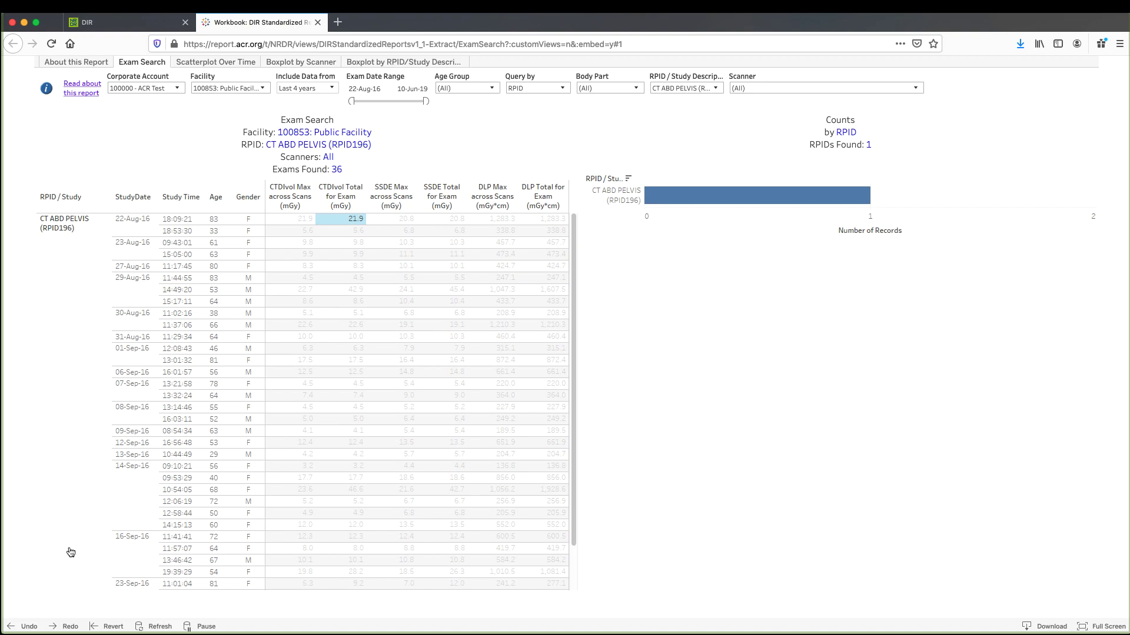
left_click(72, 627)
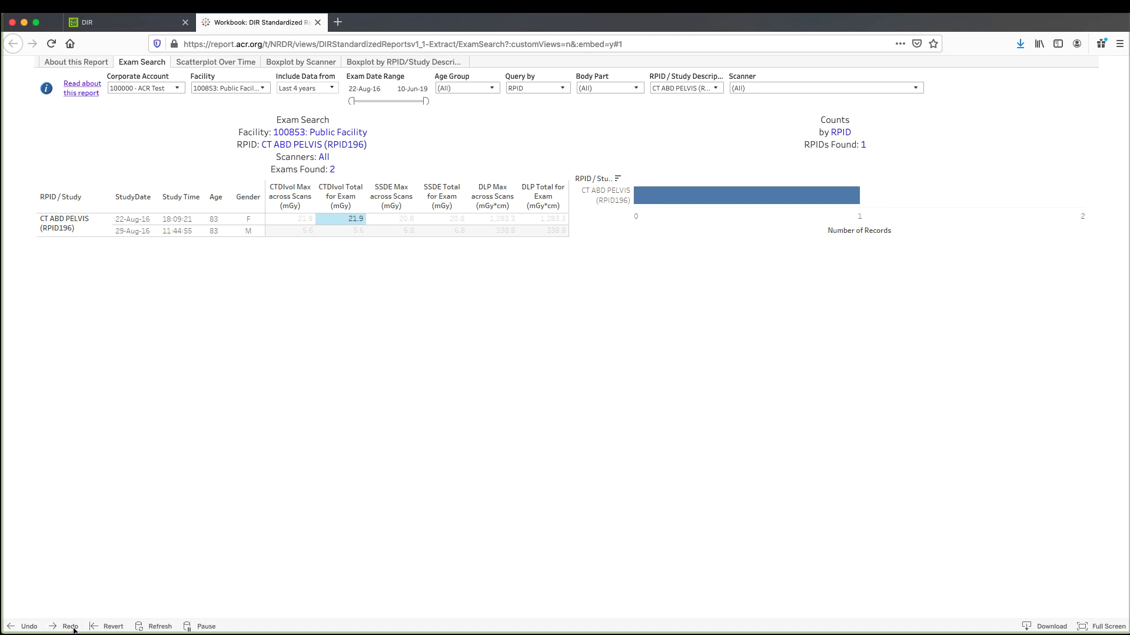
left_click(34, 627)
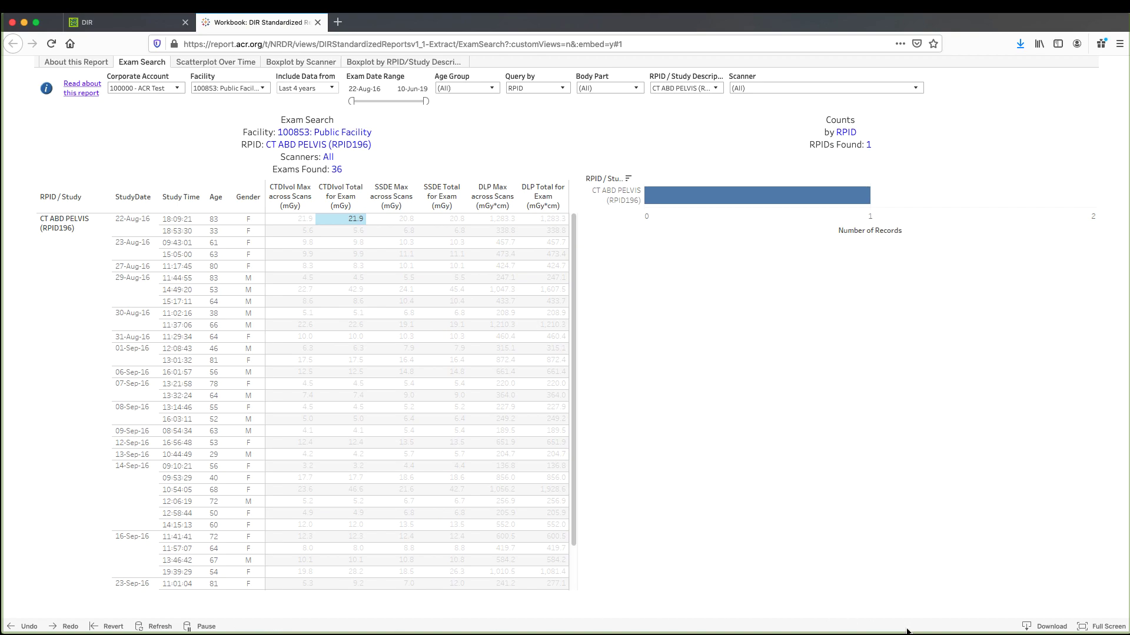
Step: Review the file formats available for downloading the report and close the choices without downloading
left_click(1036, 627)
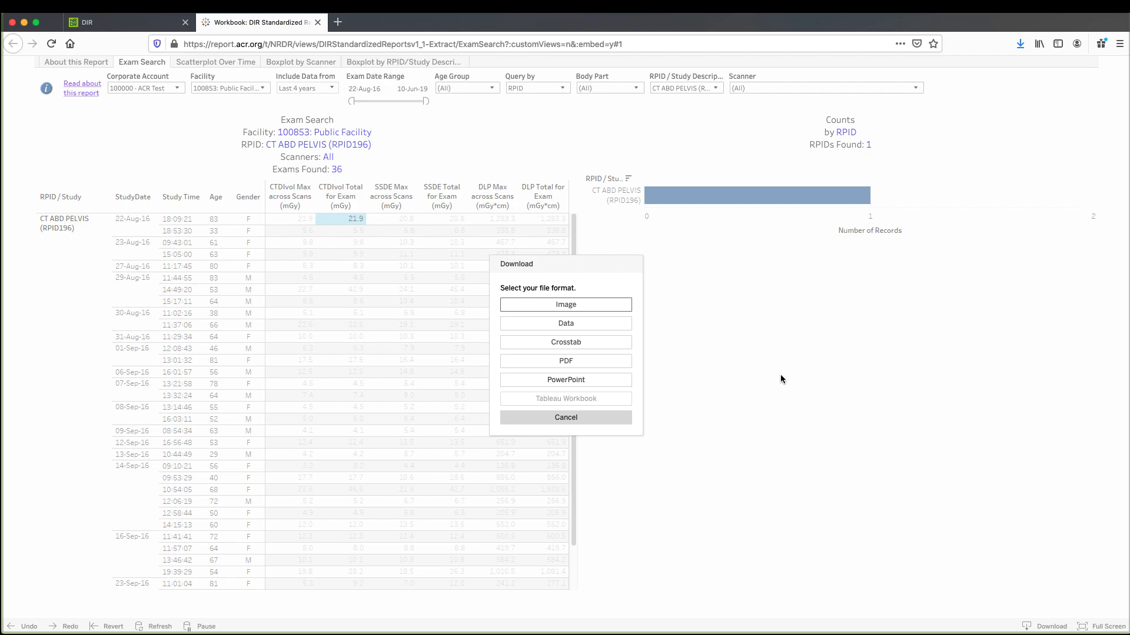
left_click(615, 418)
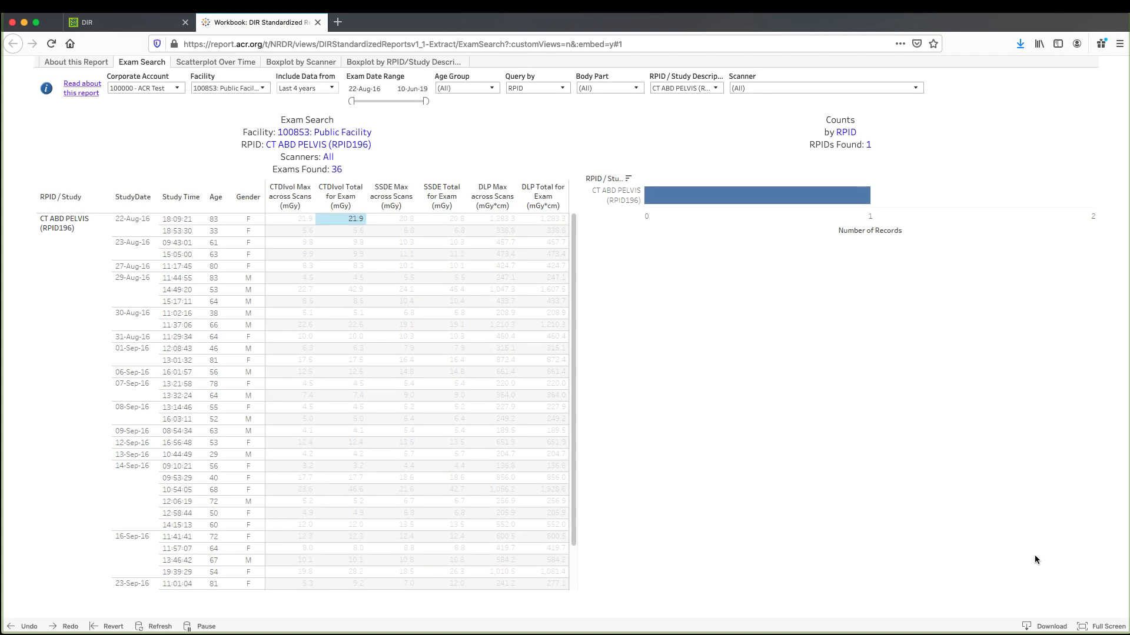